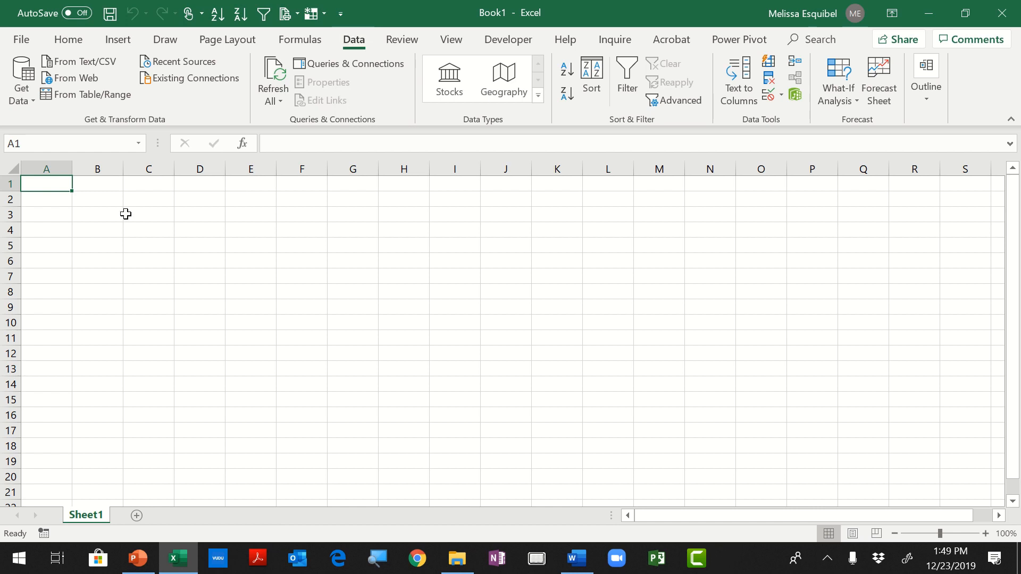
# - Import the Data Source workbook from the GRC Educators folder on the Desktop
pyautogui.click(26, 103)
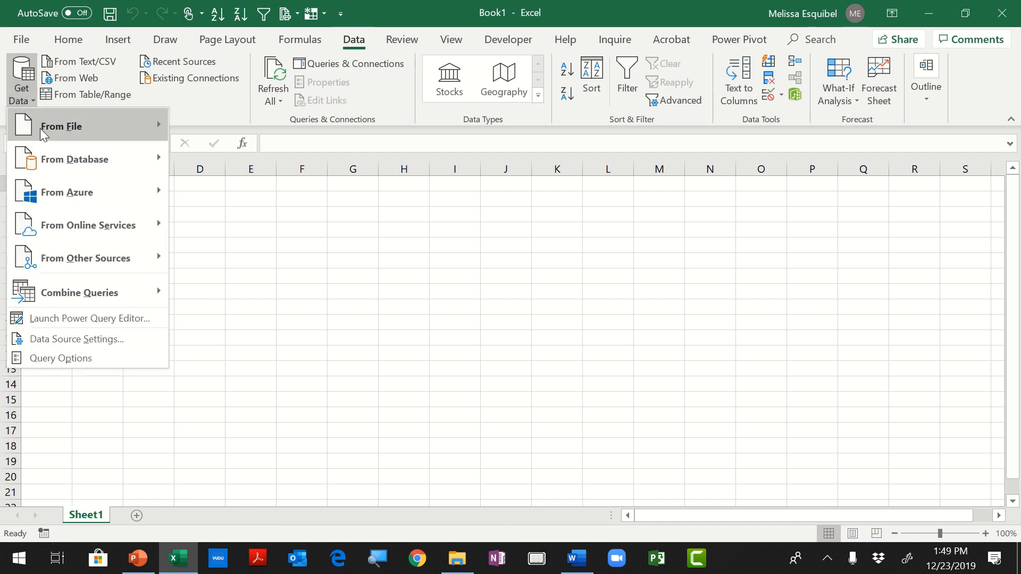
pyautogui.moveTo(40, 129)
pyautogui.click(205, 124)
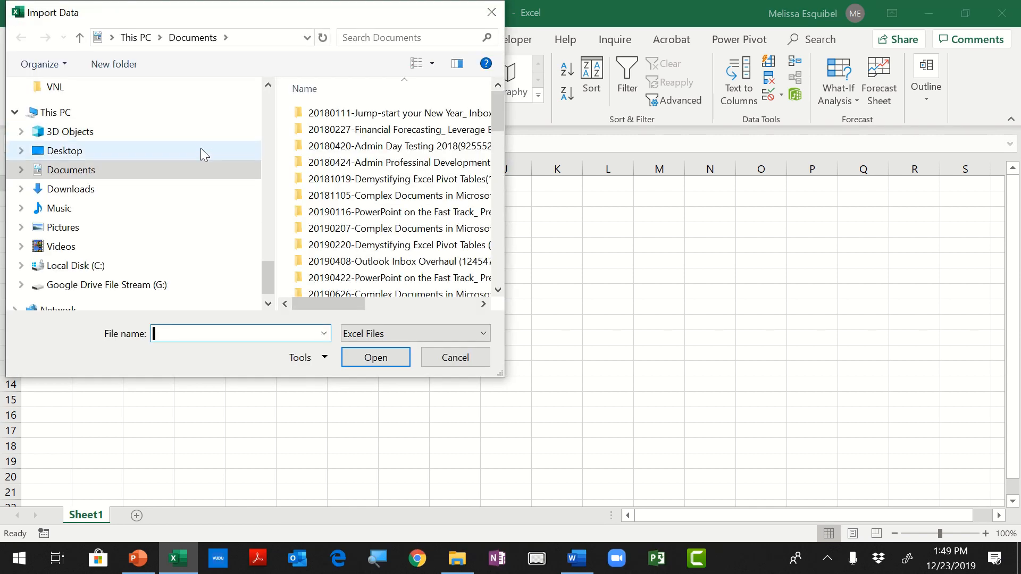
pyautogui.click(200, 151)
pyautogui.doubleClick(340, 129)
pyautogui.click(331, 209)
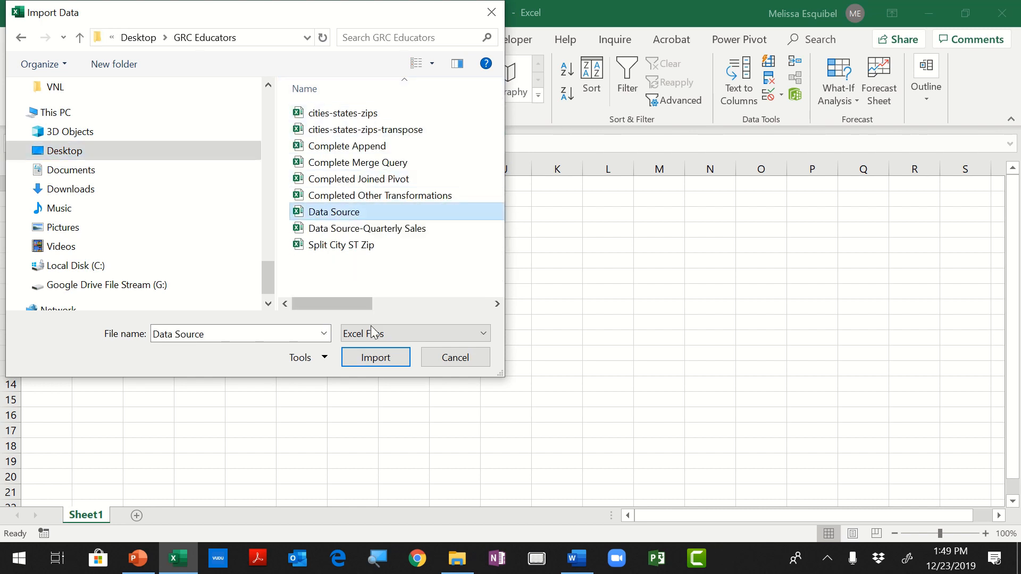
pyautogui.click(376, 357)
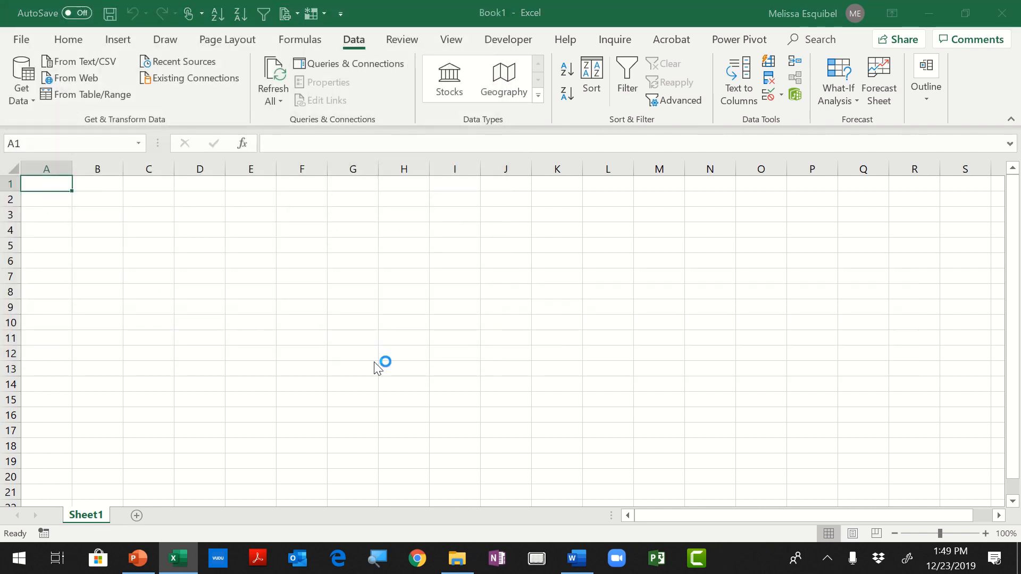
# - Load the SalesData table as a connection only and widen the queries pane
pyautogui.click(251, 154)
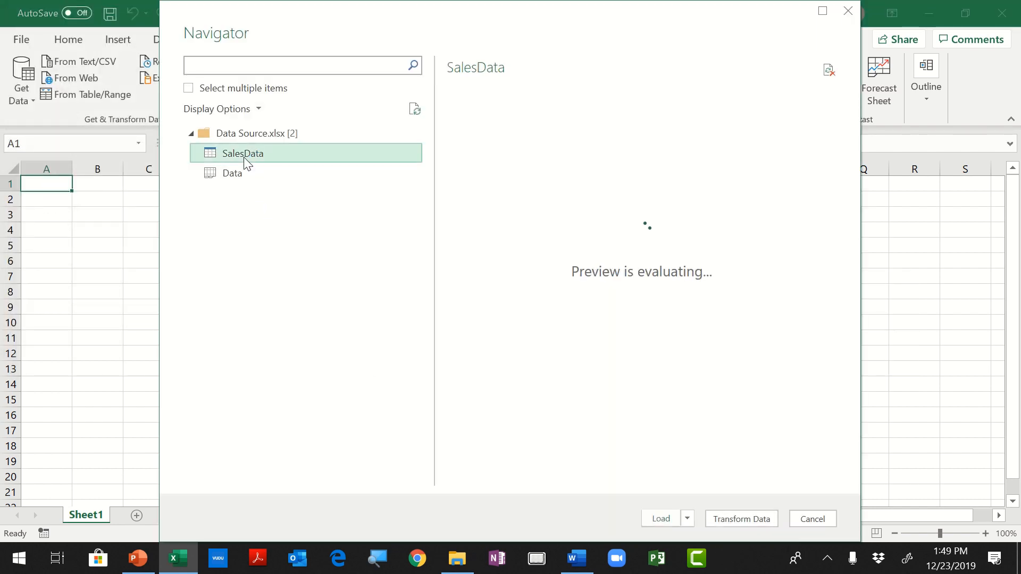
pyautogui.click(686, 520)
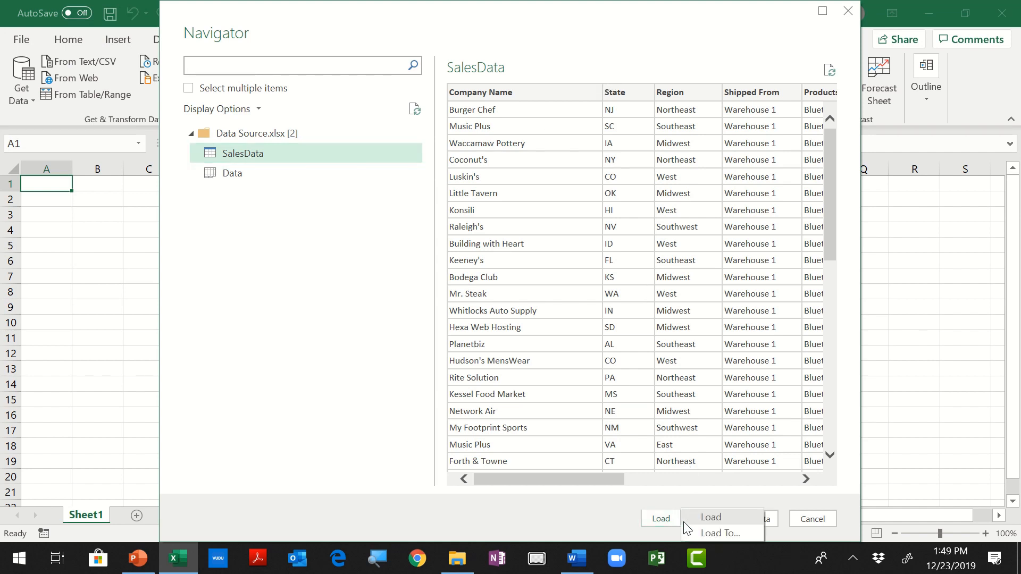
pyautogui.click(699, 530)
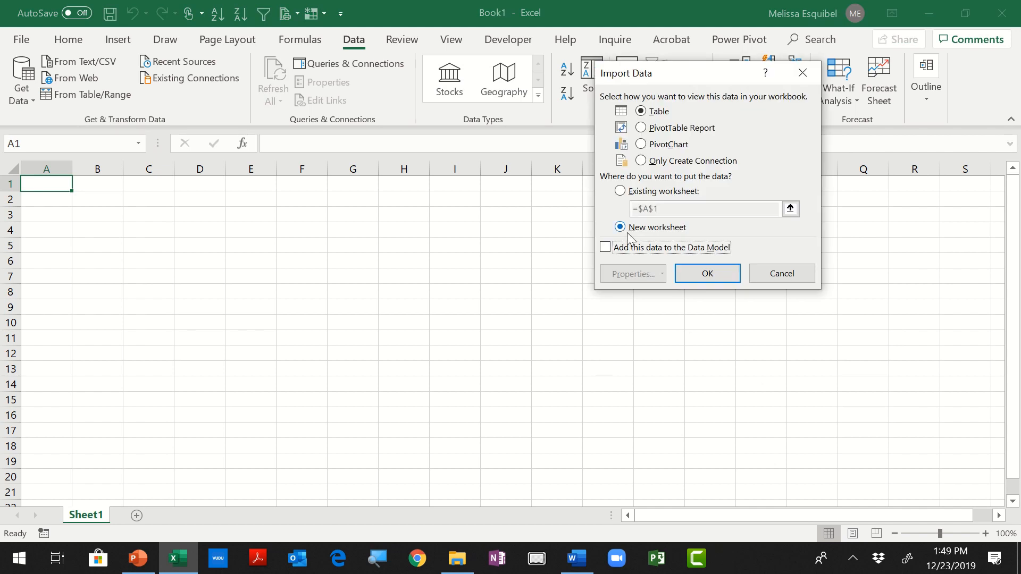
pyautogui.click(641, 162)
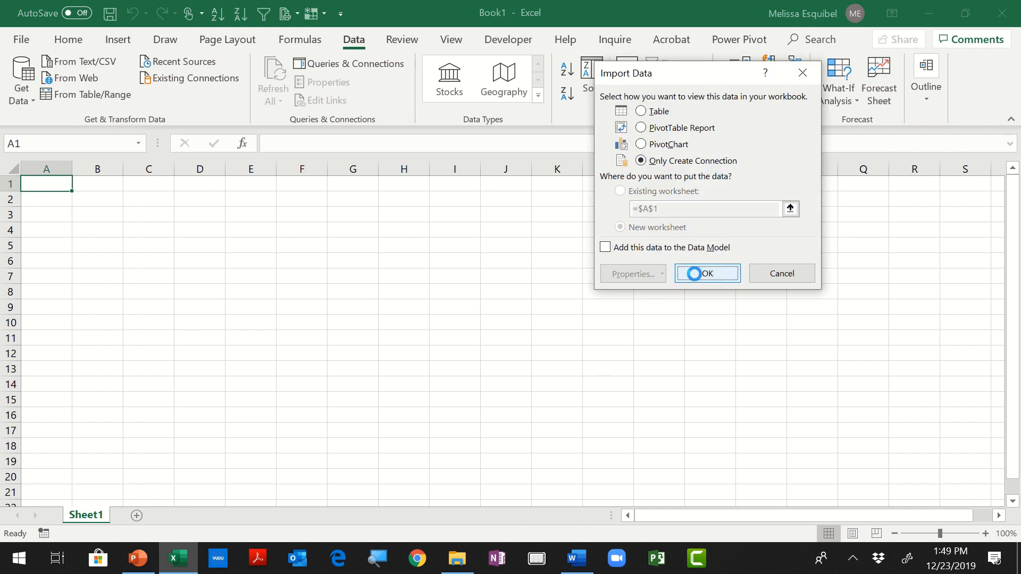
pyautogui.click(696, 274)
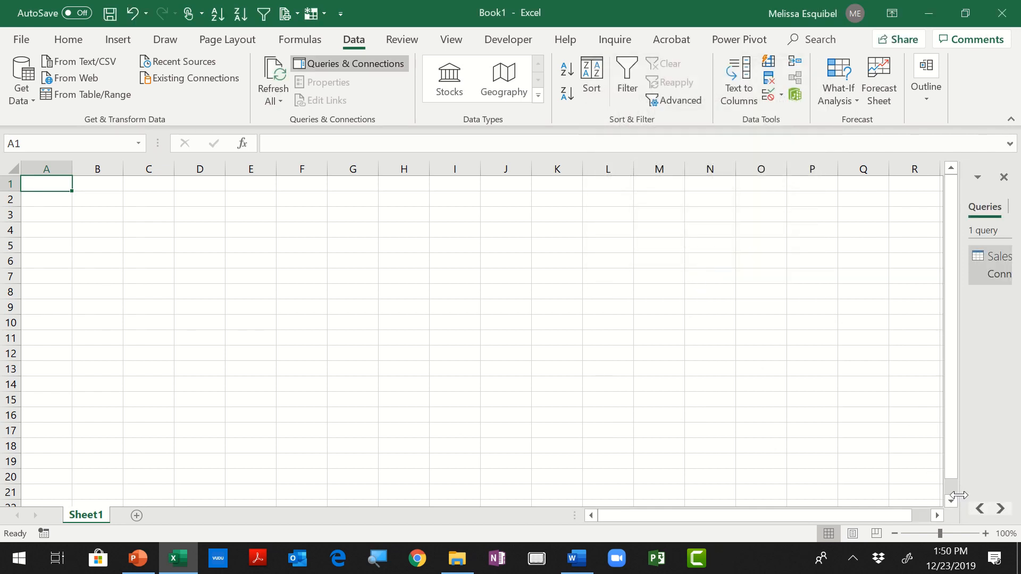
pyautogui.moveTo(961, 496); pyautogui.dragTo(832, 485)
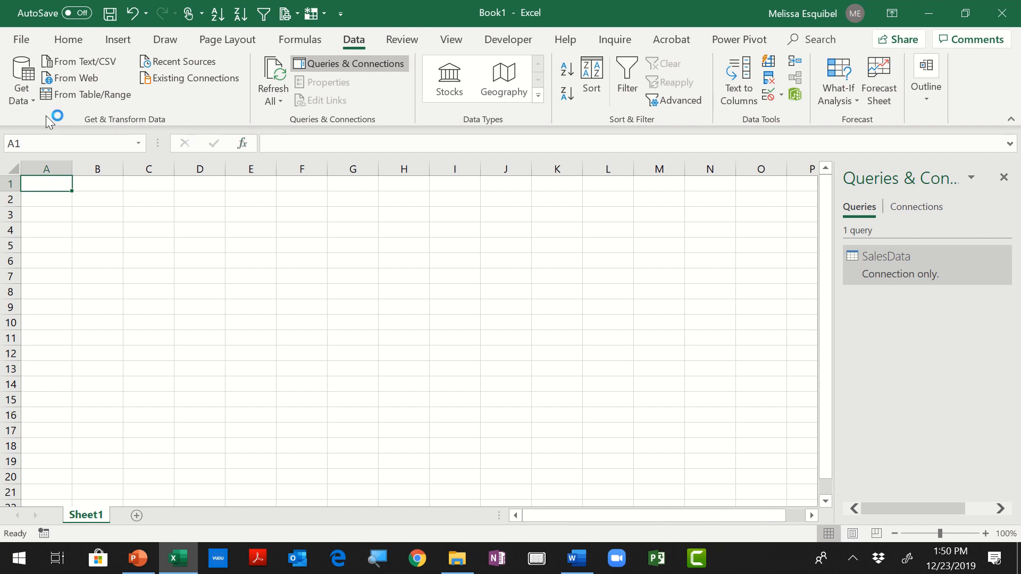
# - Import the Sales Staff text file for transformation and use its first row as headers
pyautogui.click(21, 81)
pyautogui.moveTo(53, 134)
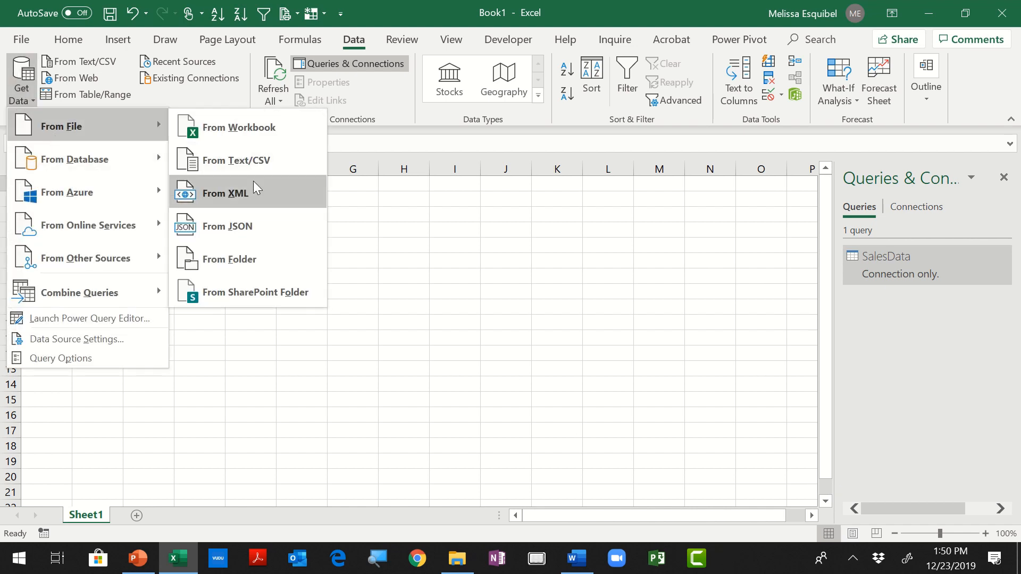
pyautogui.click(253, 162)
pyautogui.click(347, 112)
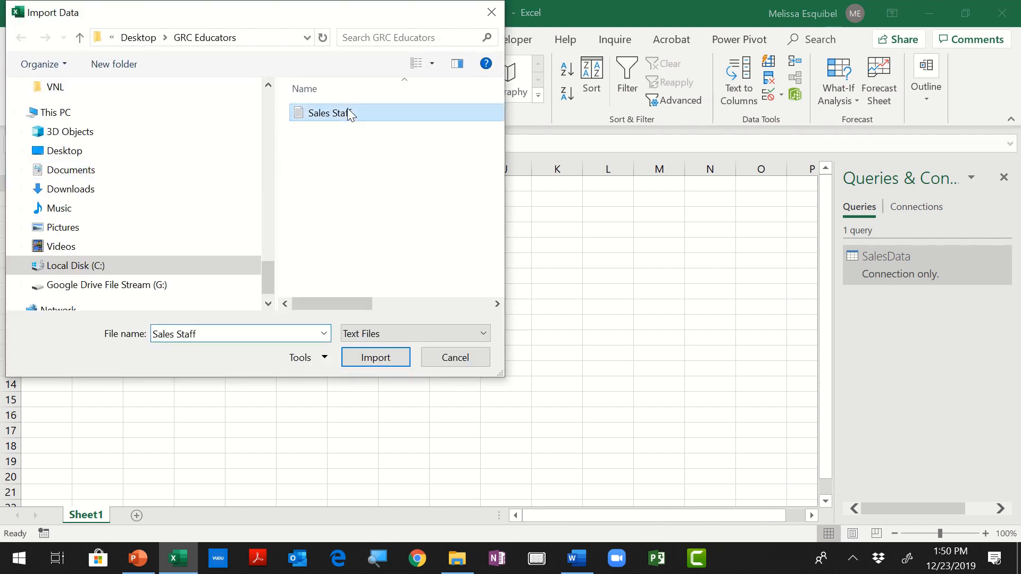
pyautogui.click(380, 359)
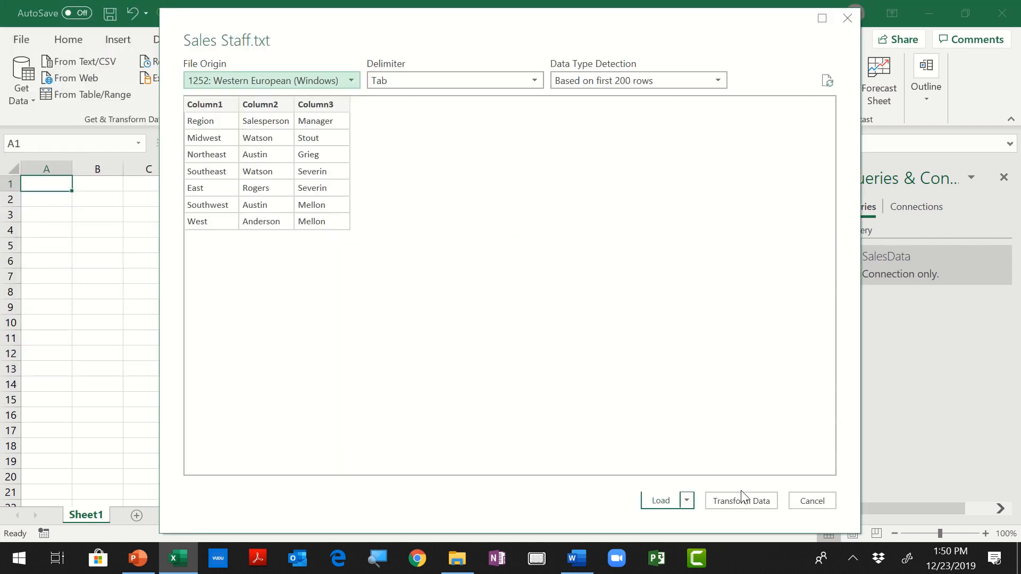
pyautogui.click(743, 498)
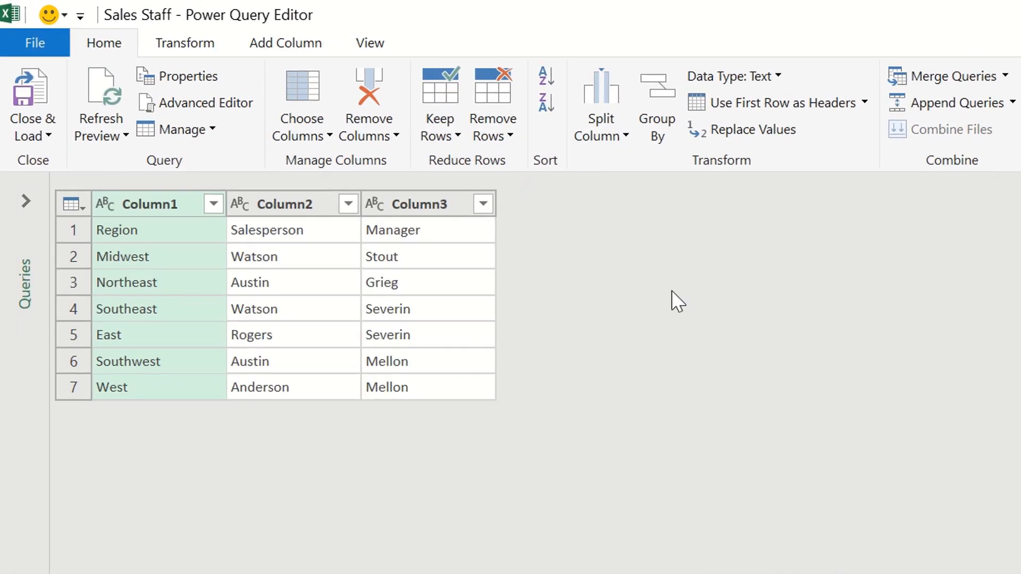
pyautogui.click(856, 118)
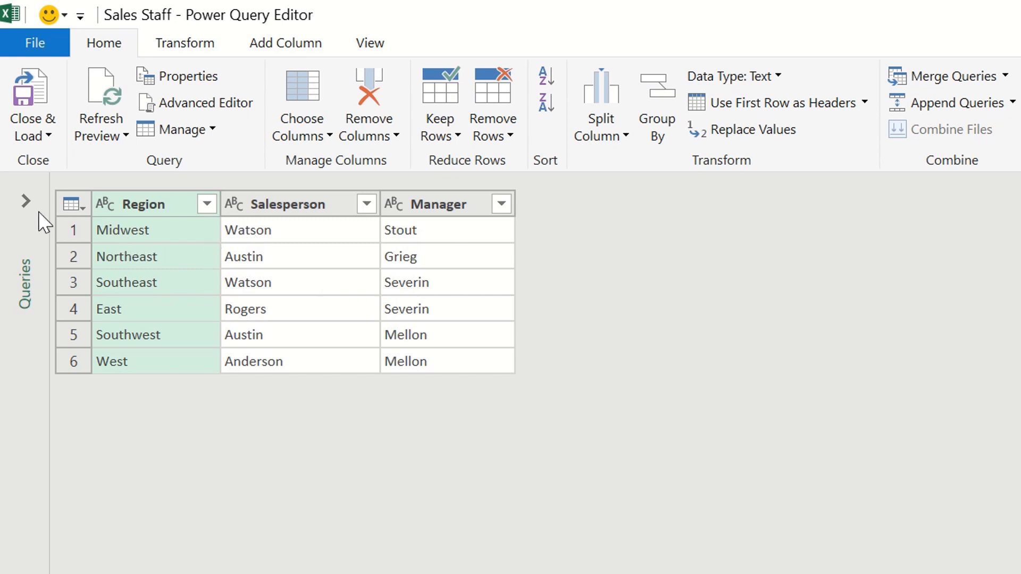
# - Merge SalesData with Sales Staff as a new query, matching the Region columns with a Left Outer join
pyautogui.click(26, 201)
pyautogui.click(75, 223)
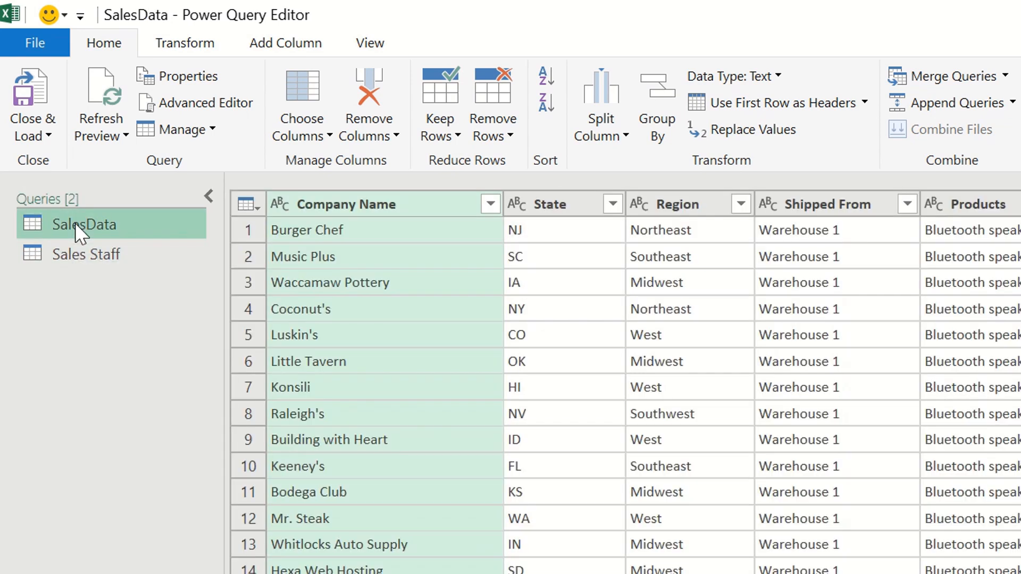
pyautogui.click(1005, 76)
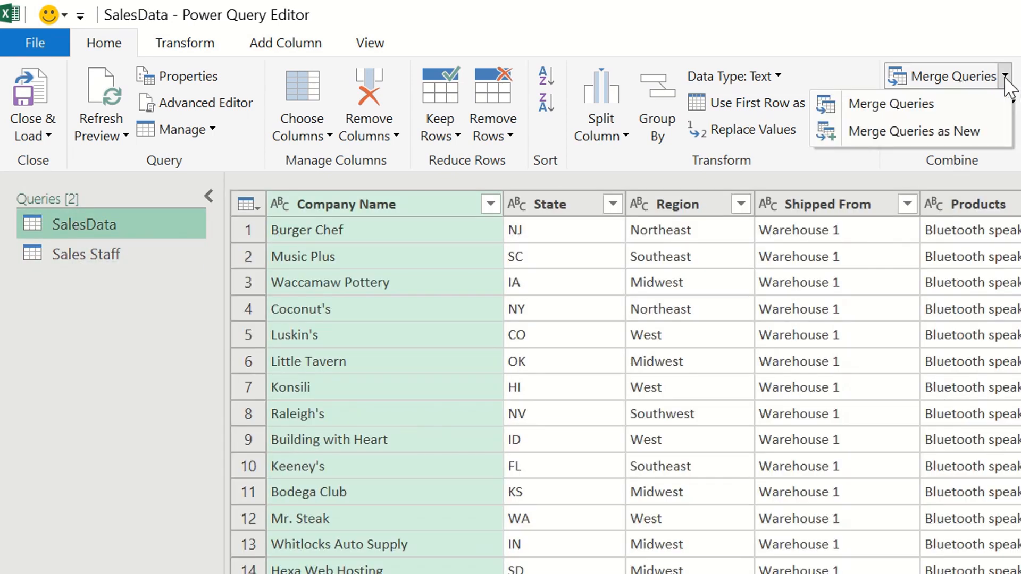
pyautogui.click(986, 133)
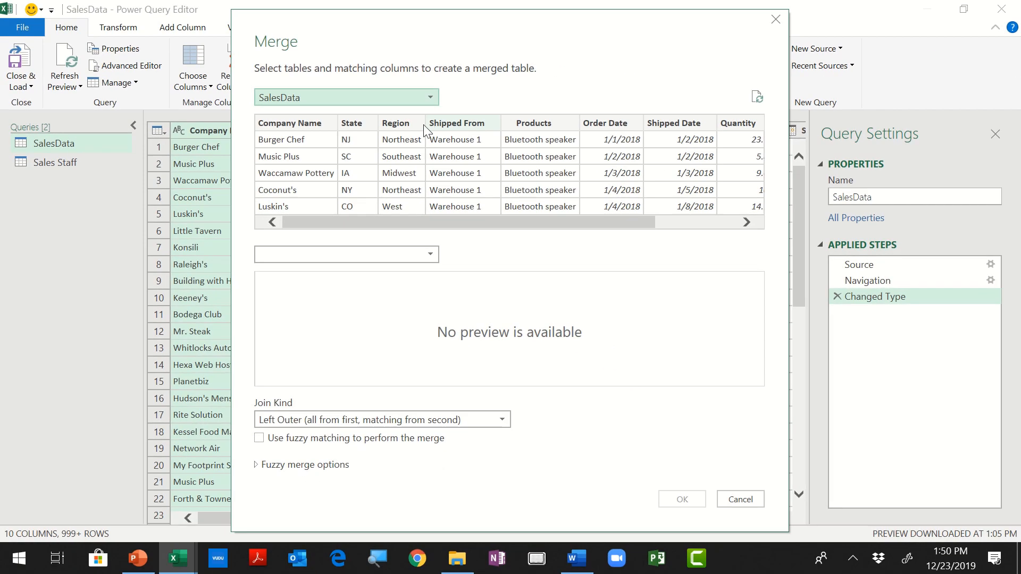
pyautogui.click(407, 123)
pyautogui.click(435, 251)
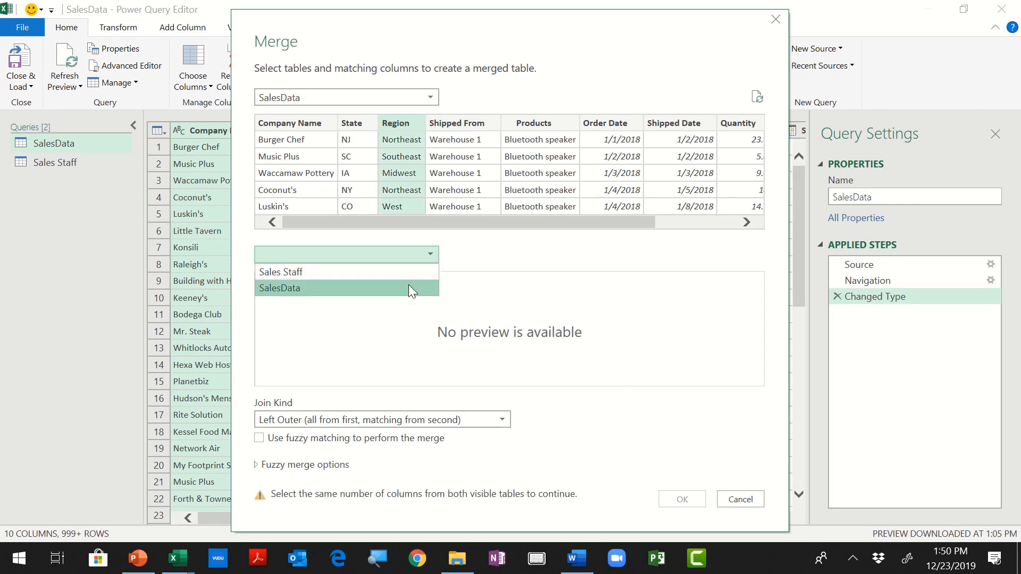
pyautogui.click(409, 275)
pyautogui.click(279, 281)
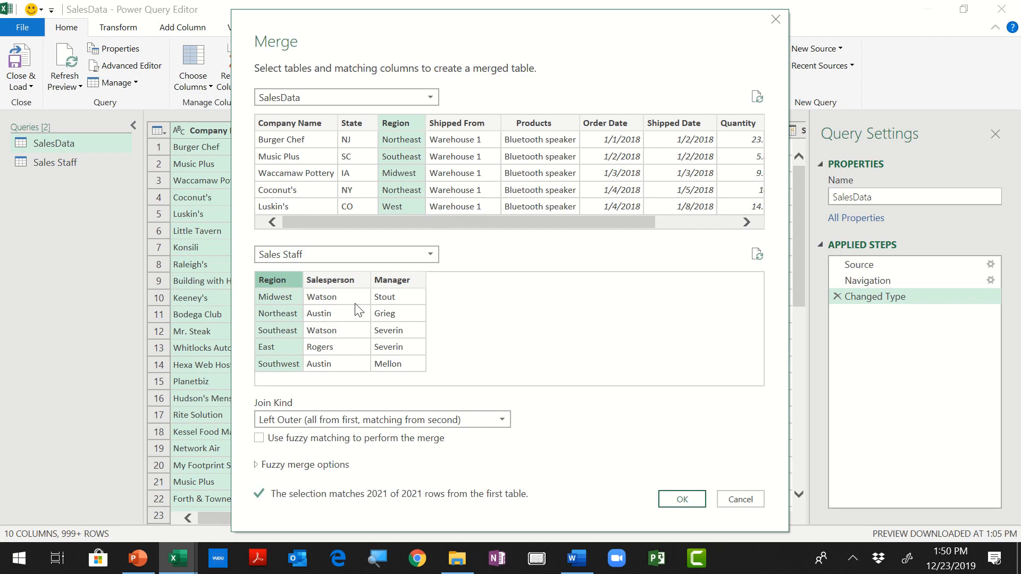
pyautogui.click(683, 500)
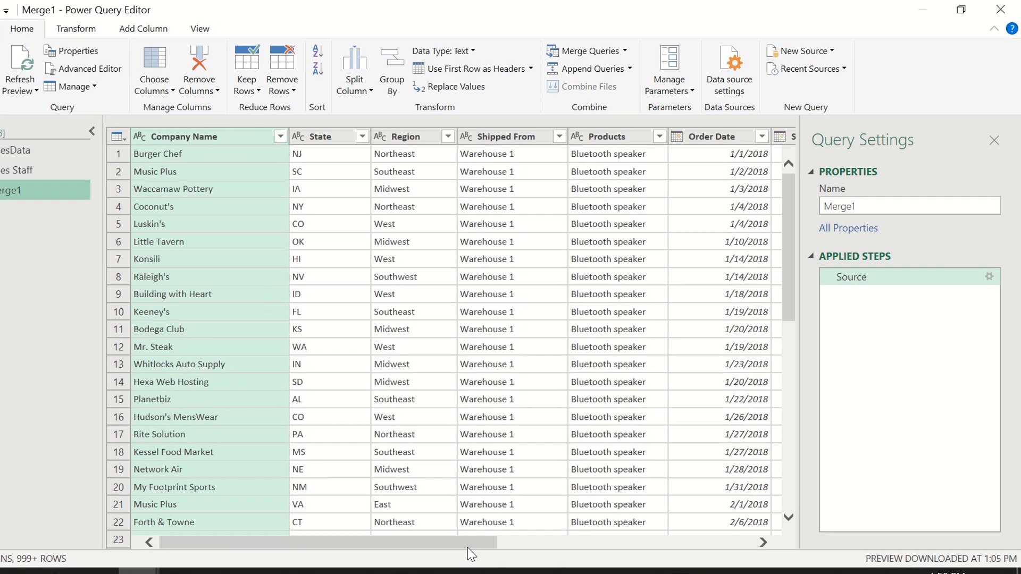
# - Expand the merged Sales Staff column to Salesperson and Manager without Region, and load the queries into the workbook
pyautogui.hscroll(10, 468, 519)
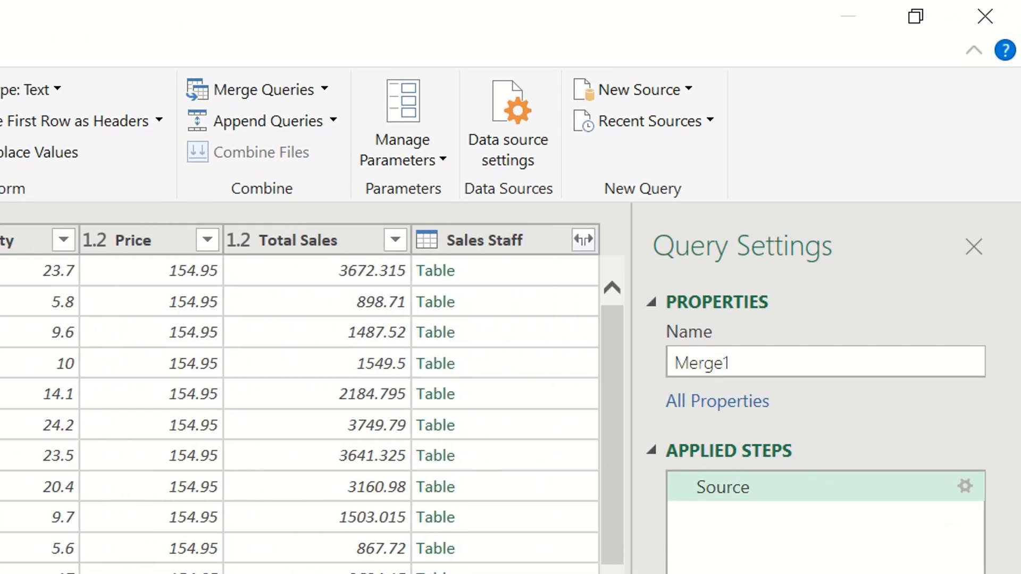
pyautogui.click(583, 241)
pyautogui.click(153, 387)
pyautogui.click(154, 446)
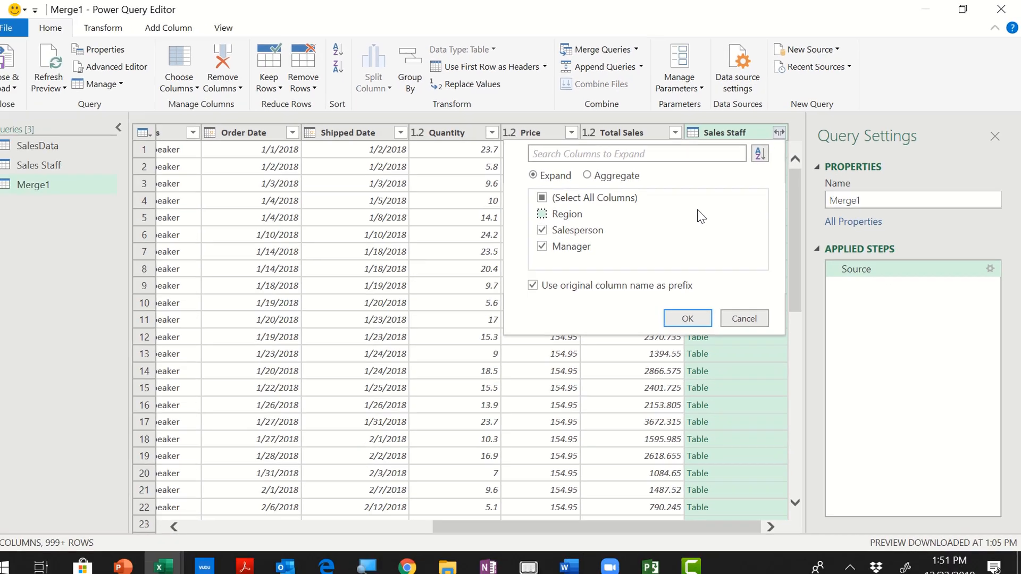
pyautogui.click(417, 568)
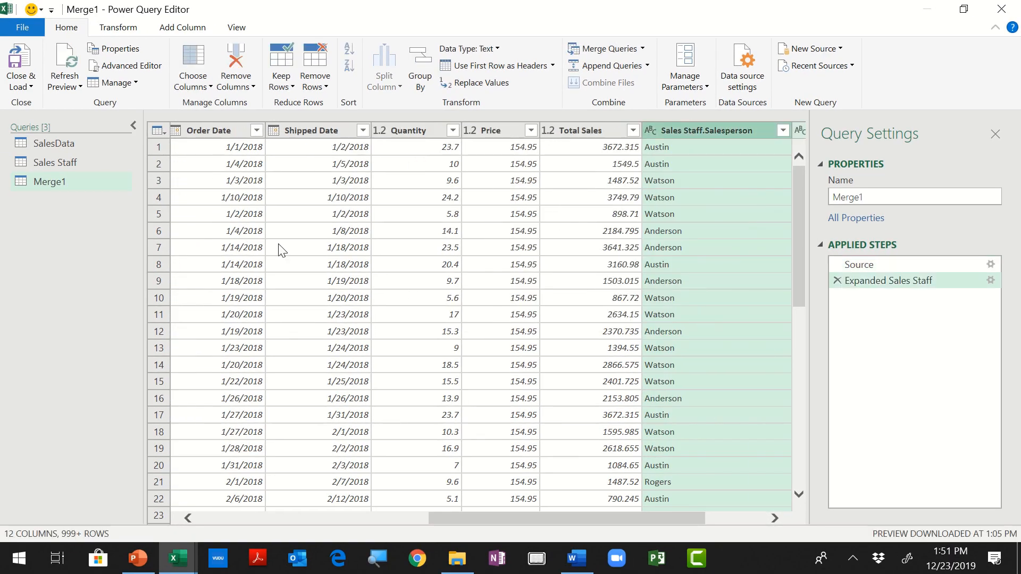
pyautogui.click(20, 57)
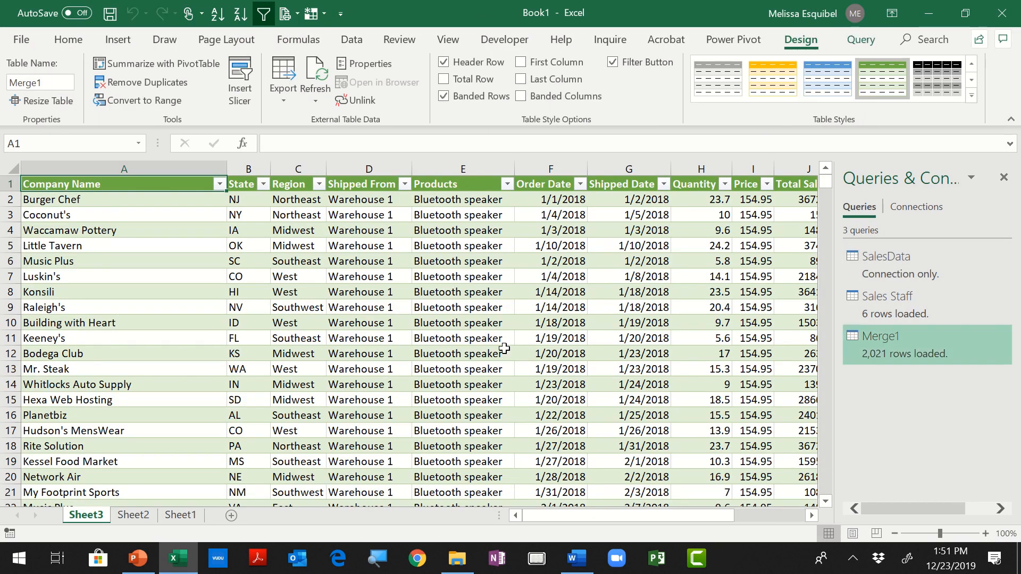
# - Examine the loaded merged table across to its last columns, Salesperson and Manager
pyautogui.click(504, 349)
pyautogui.press('Right')
pyautogui.press('Right')
pyautogui.press('Right')
pyautogui.press('Right')
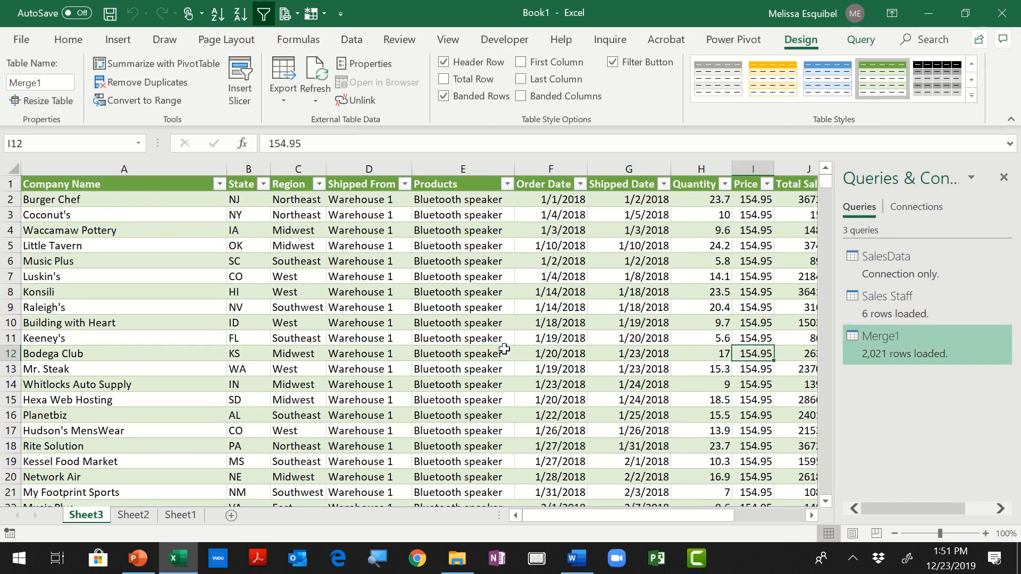
pyautogui.press('Right')
pyautogui.press('Right')
pyautogui.press('Right')
pyautogui.press('Right')
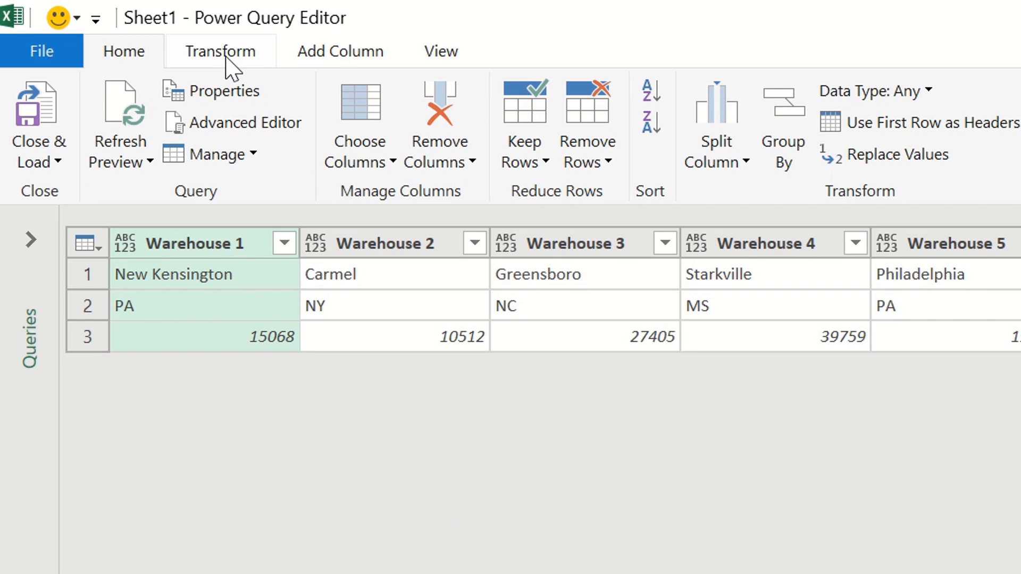
# - Transpose the warehouse table in the Sheet1 query
pyautogui.click(121, 29)
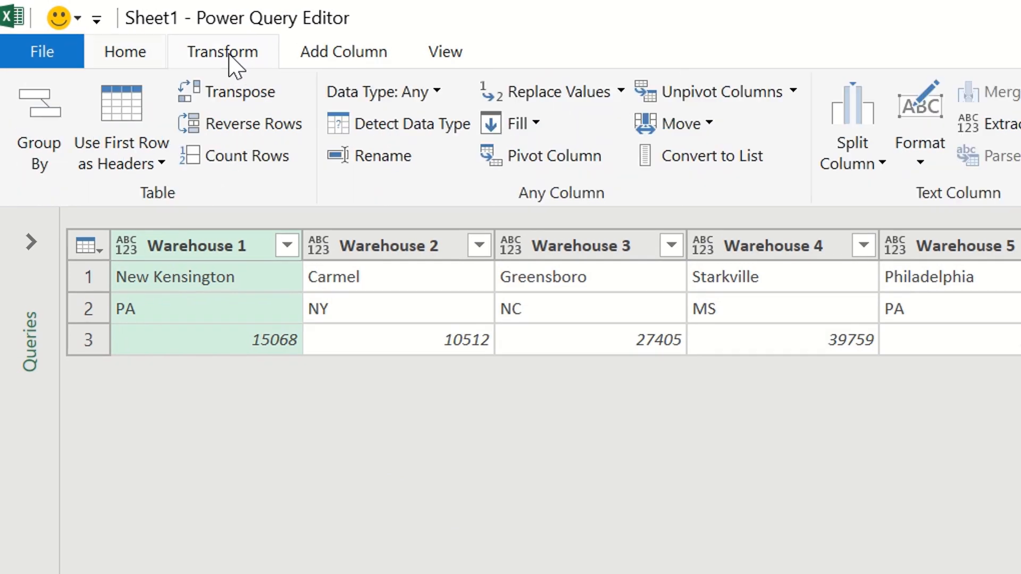
pyautogui.click(238, 97)
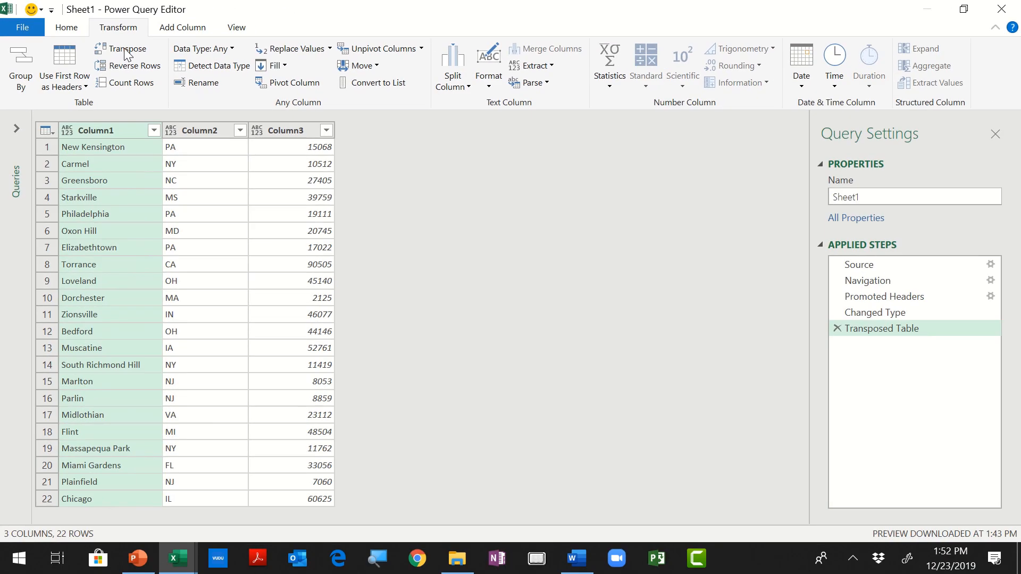
# - Rename Column1 as City and open the Column2 name for editing
pyautogui.doubleClick(120, 129)
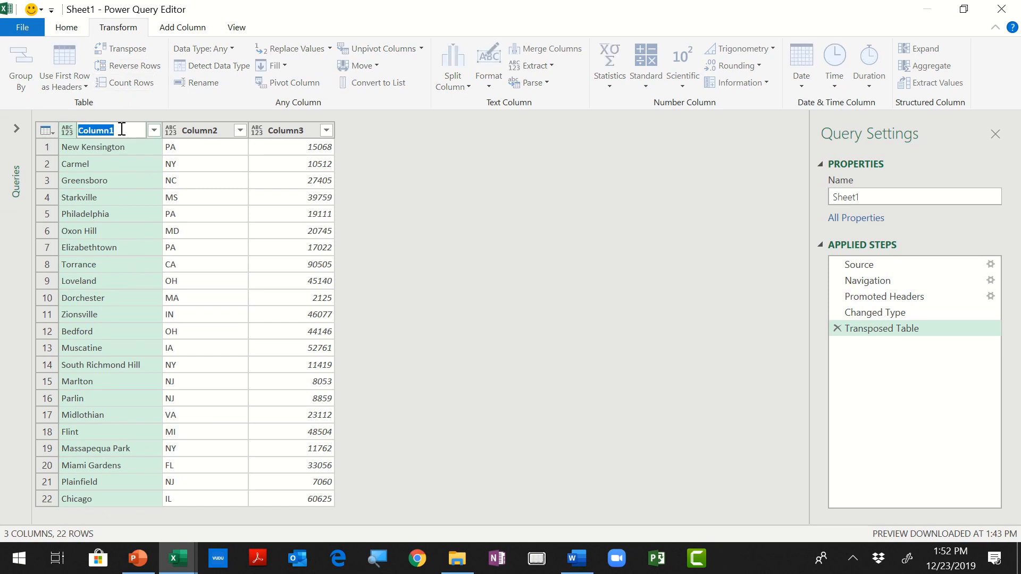
pyautogui.write('City')
pyautogui.doubleClick(207, 130)
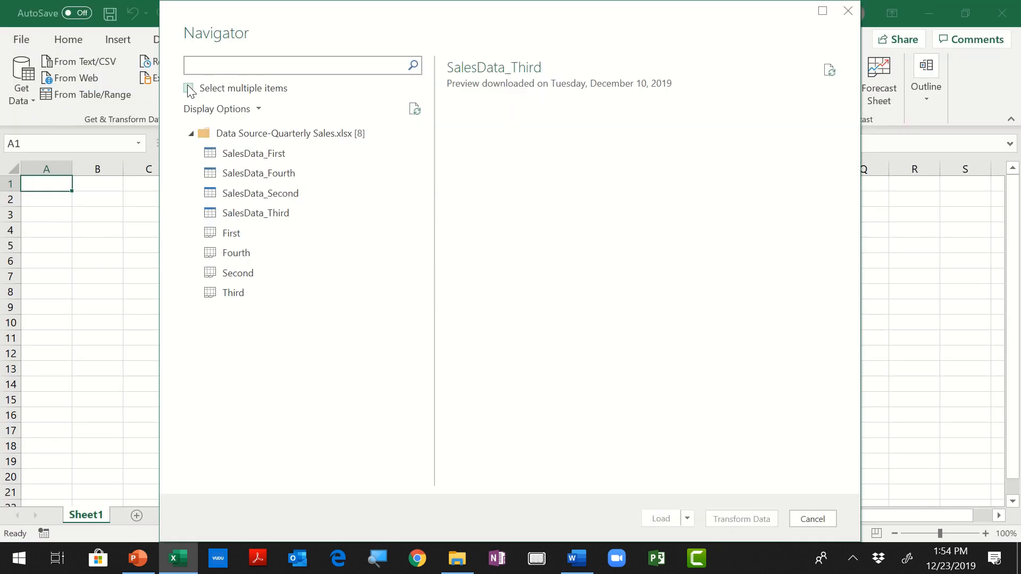
# - Select the SalesData_First, SalesData_Second, SalesData_Third and SalesData_Fourth tables, open them for transformation and refresh the preview
pyautogui.click(189, 87)
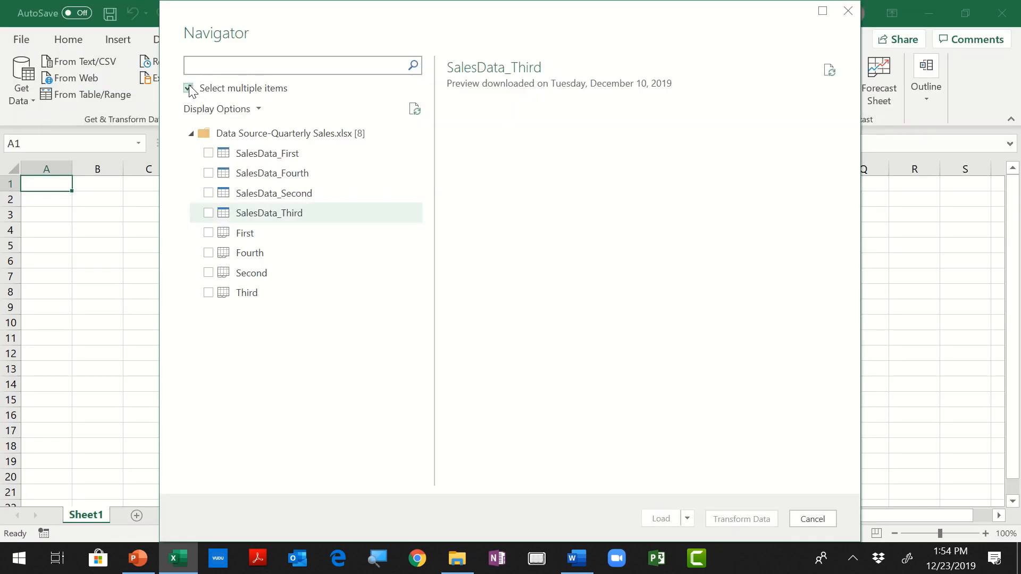
pyautogui.click(209, 153)
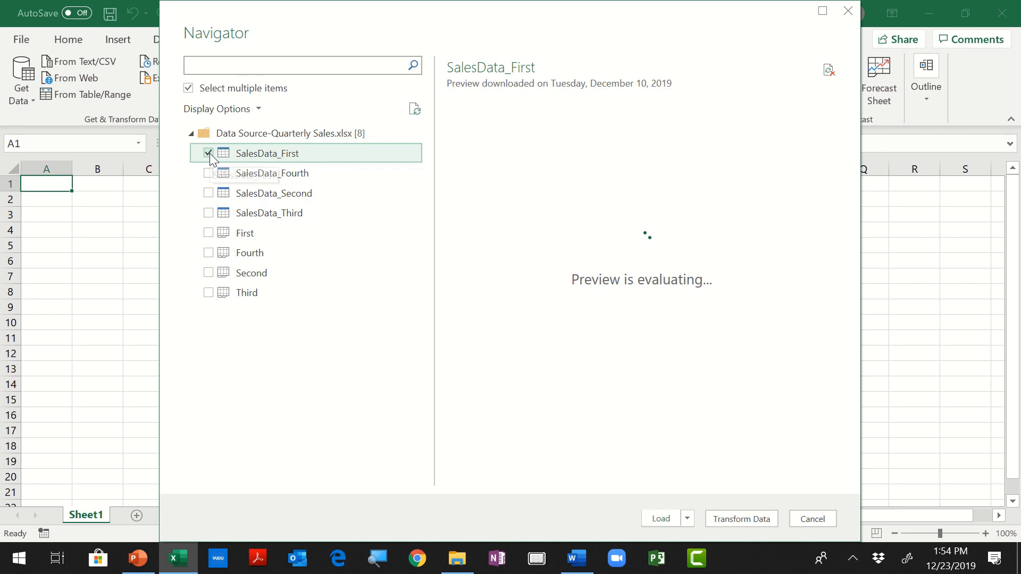
pyautogui.click(208, 193)
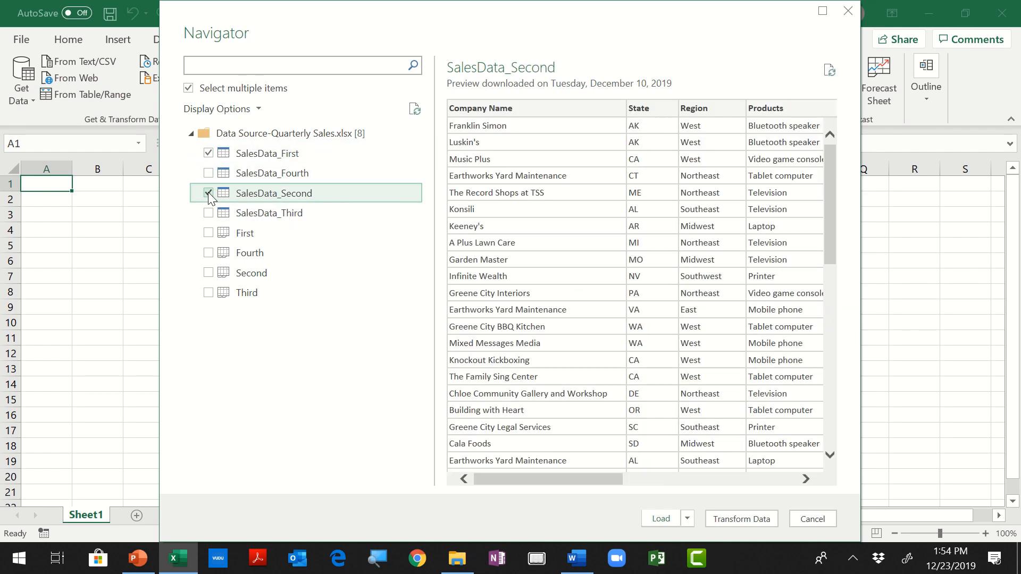
pyautogui.click(208, 213)
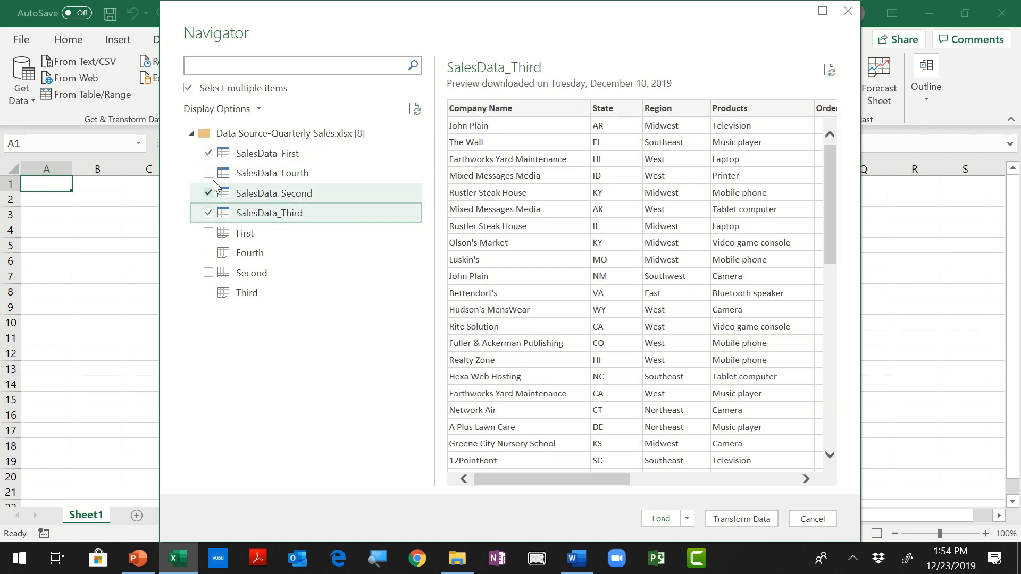
pyautogui.click(208, 174)
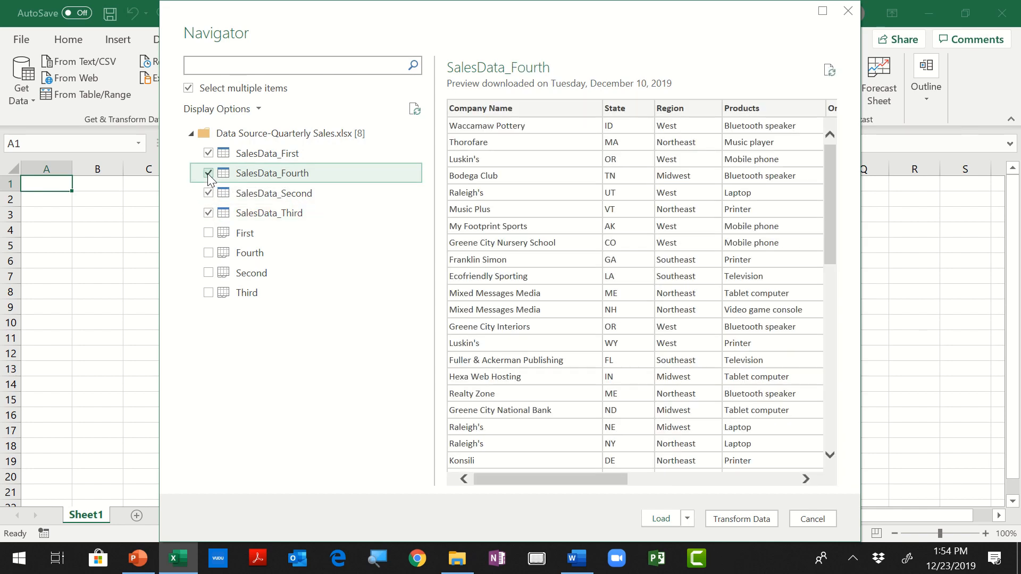
pyautogui.click(744, 520)
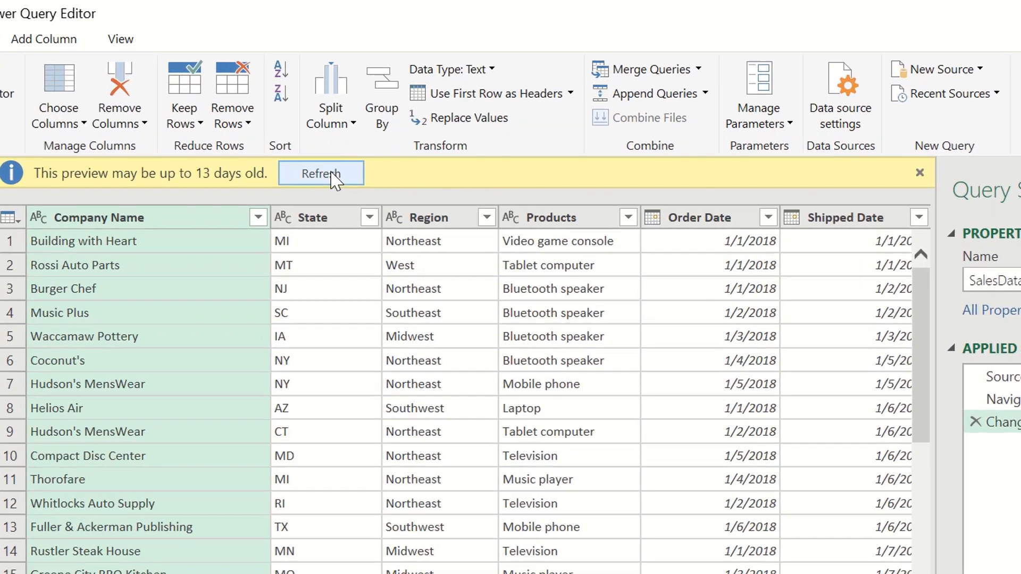
pyautogui.click(378, 122)
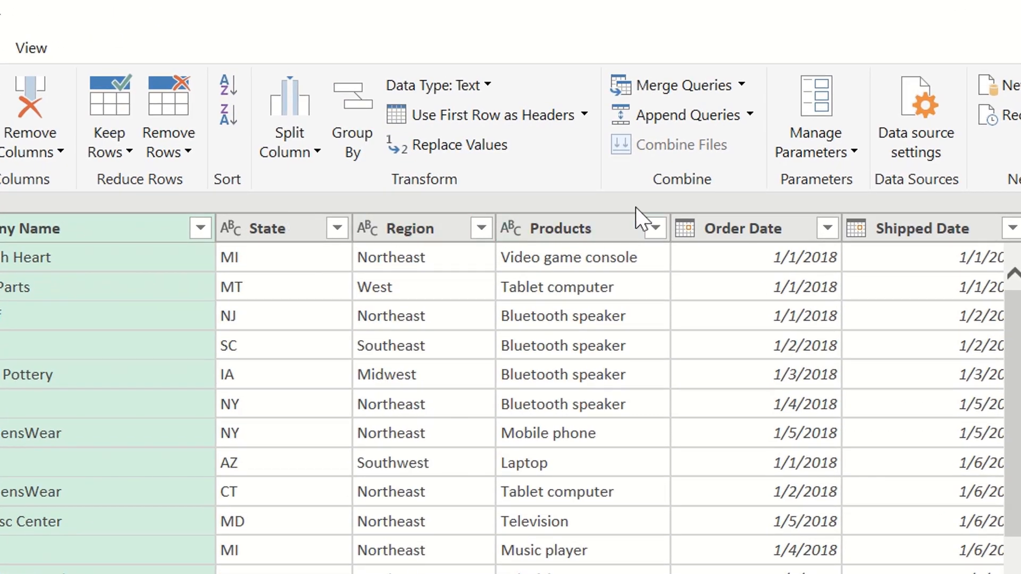
# - Append SalesData_First, SalesData_Second, SalesData_Third and SalesData_Fourth into a new query using the three-or-more-tables option
pyautogui.click(750, 114)
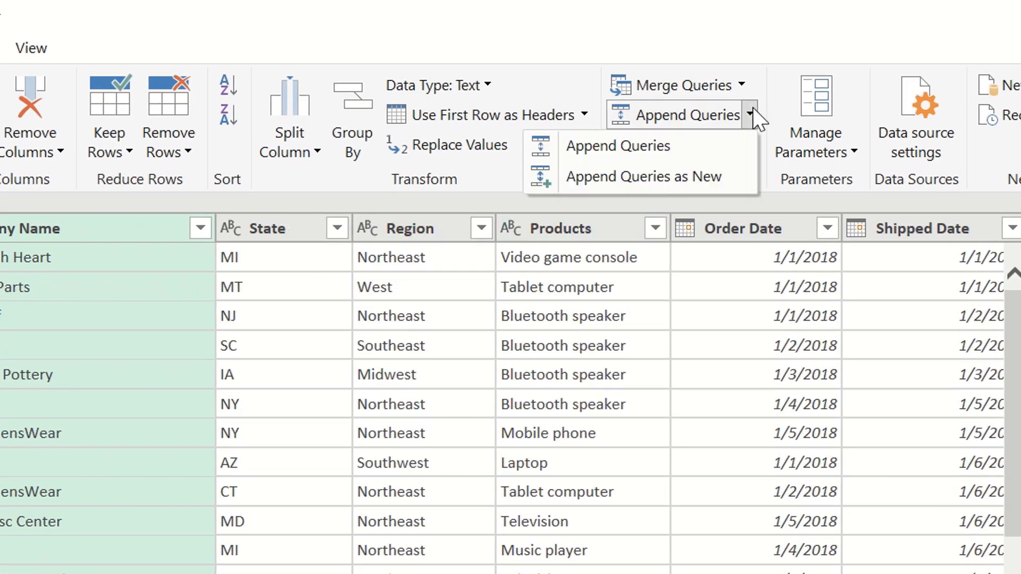
pyautogui.click(707, 176)
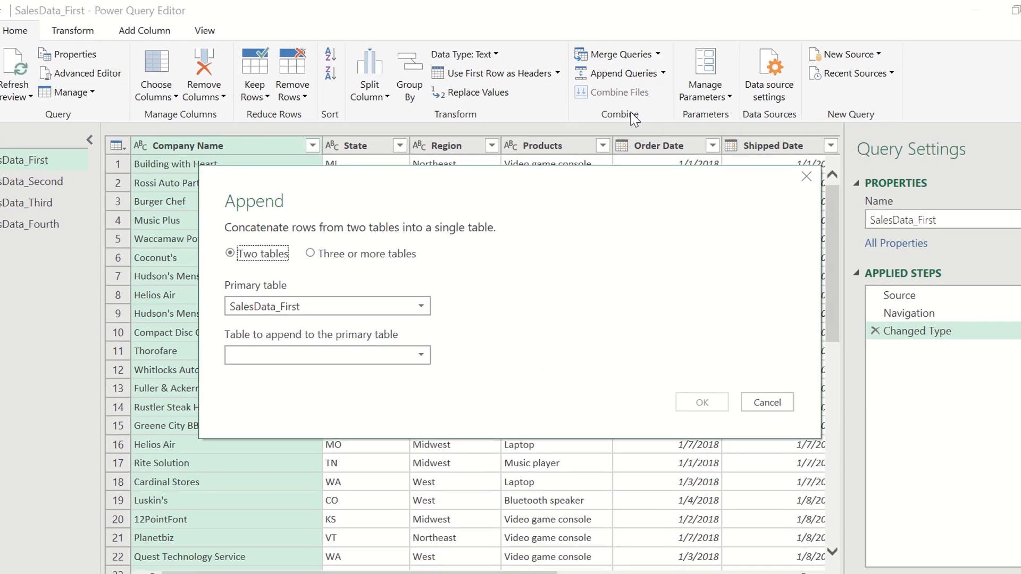
pyautogui.click(315, 248)
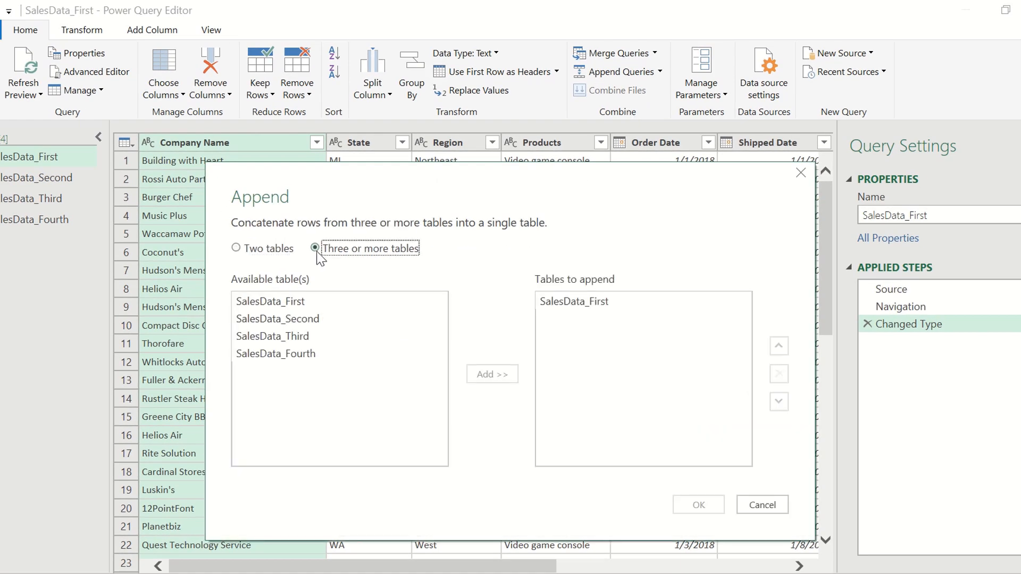
pyautogui.doubleClick(289, 318)
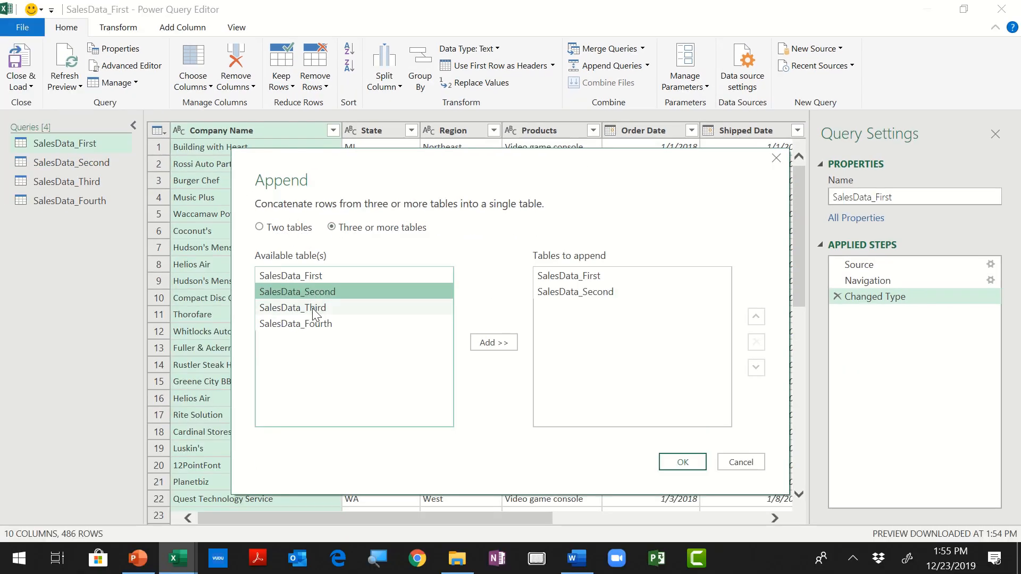
pyautogui.doubleClick(312, 308)
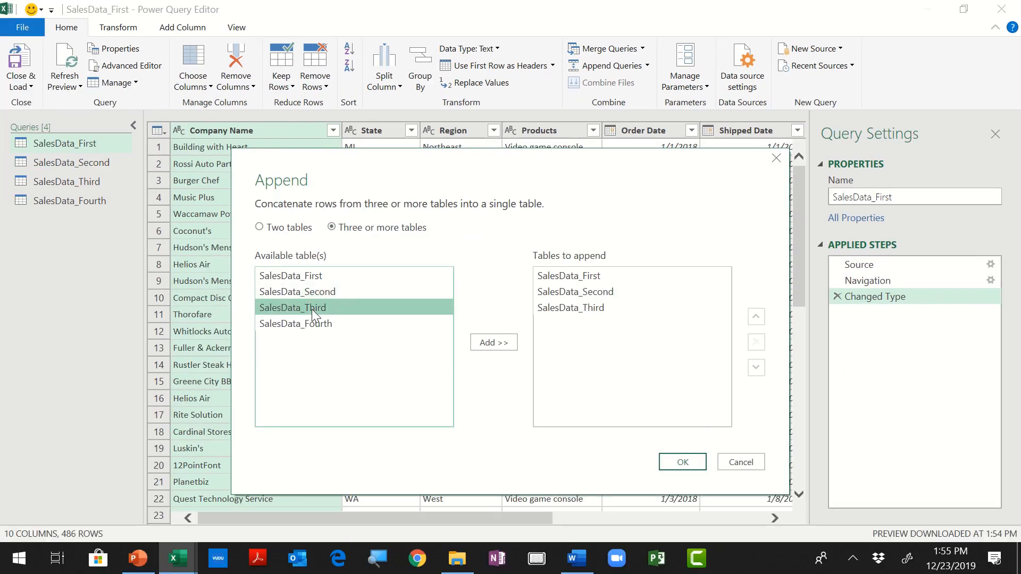
pyautogui.doubleClick(314, 324)
pyautogui.click(681, 463)
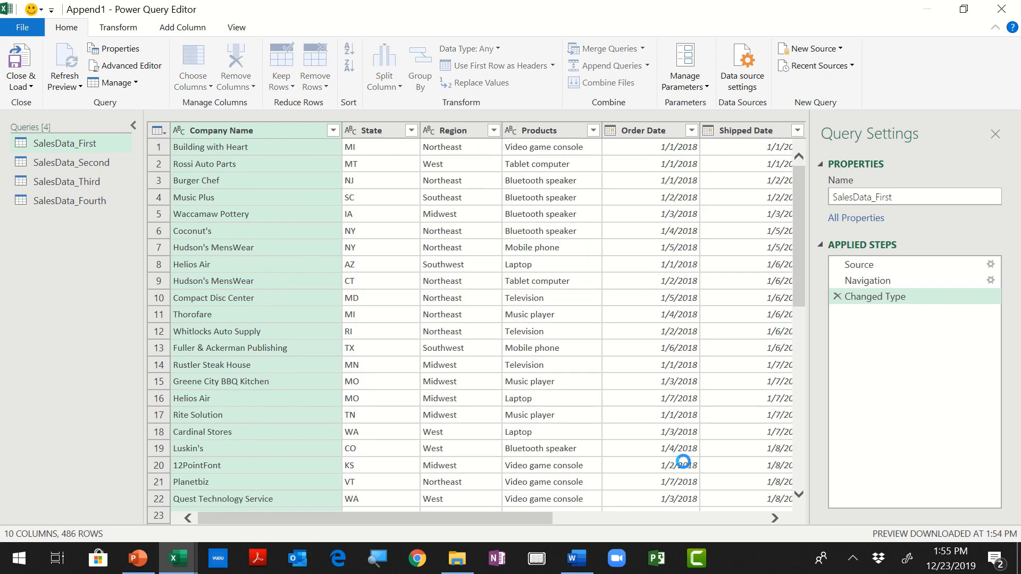
# - Rename the appended query as Sales Data Annual and load the queries into the workbook
pyautogui.click(884, 199)
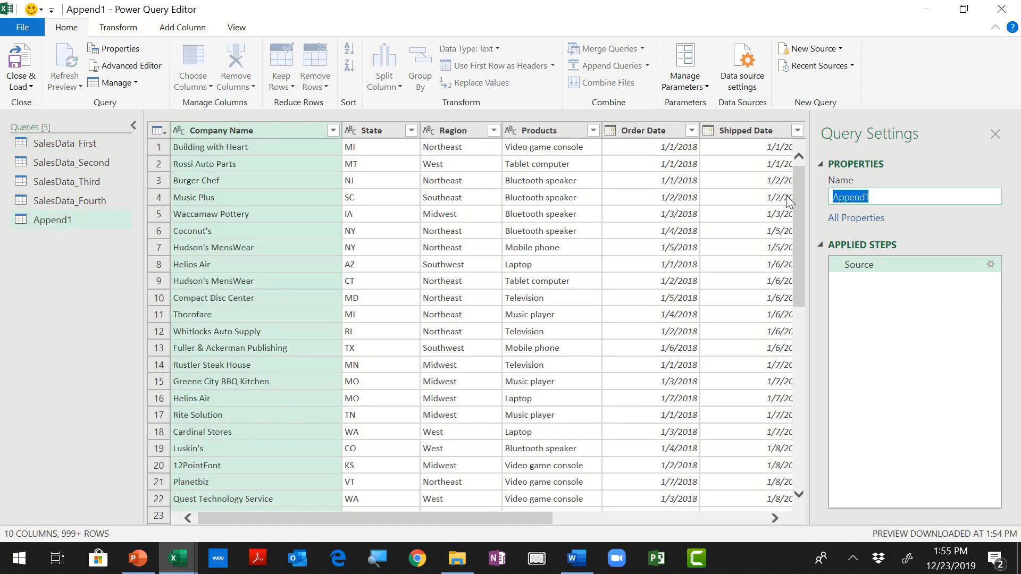
pyautogui.write('Sales Data Annual')
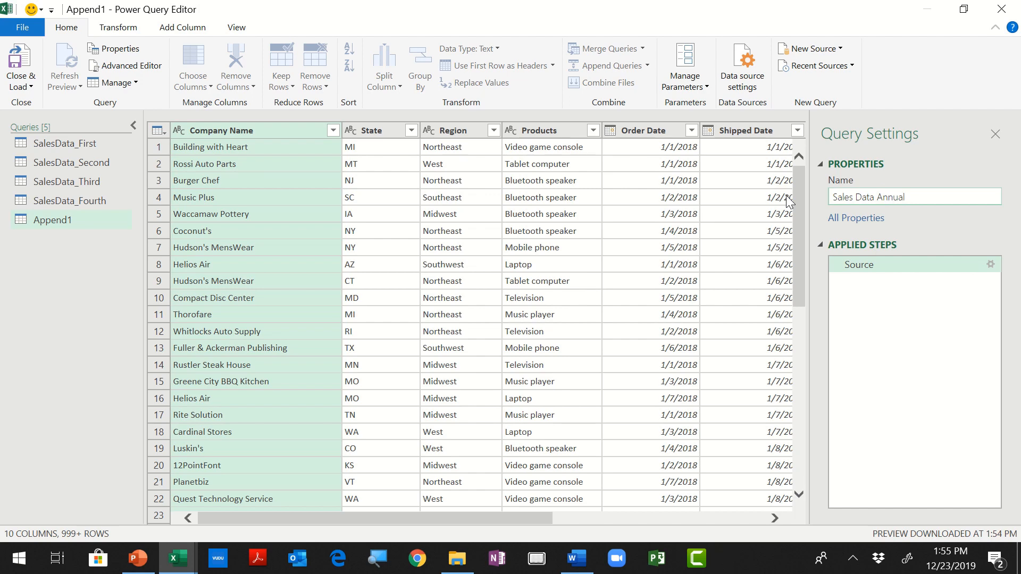
pyautogui.press('Return')
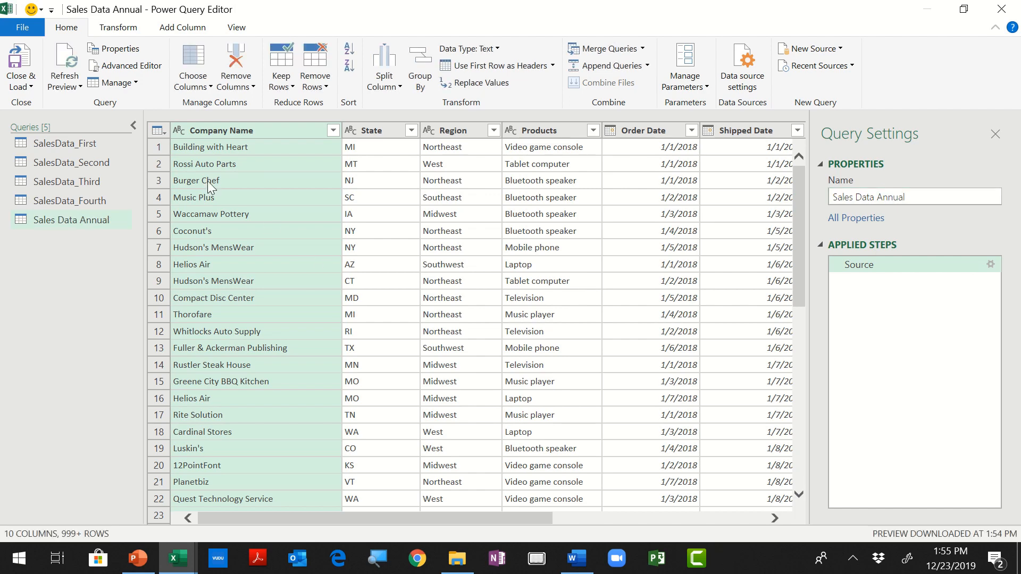
pyautogui.click(20, 59)
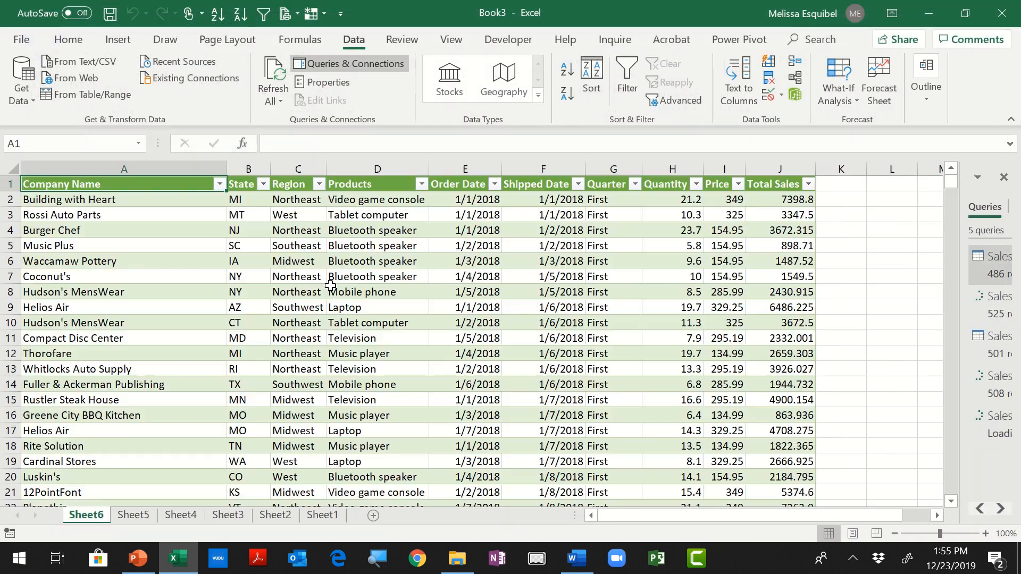
# - Examine the loaded annual sales table down to its last rows
pyautogui.click(436, 275)
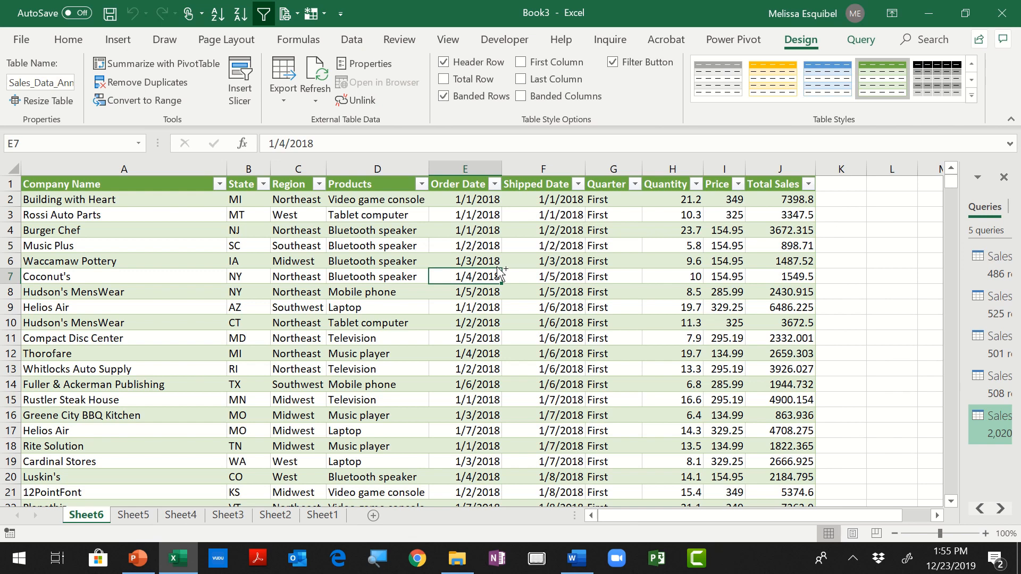
pyautogui.press('ctrl')
pyautogui.hotkey('ctrl', 'End')
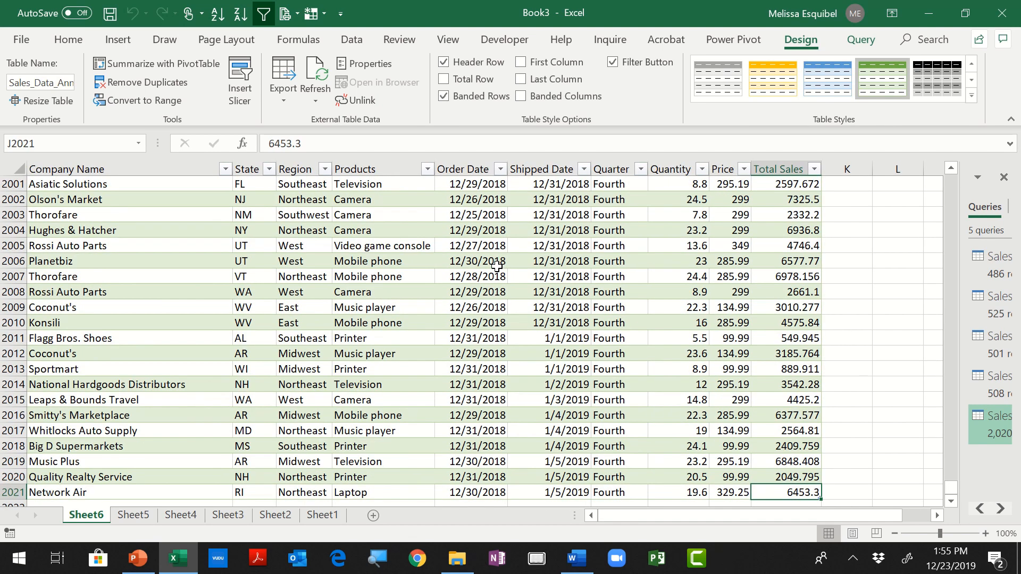
pyautogui.click(483, 355)
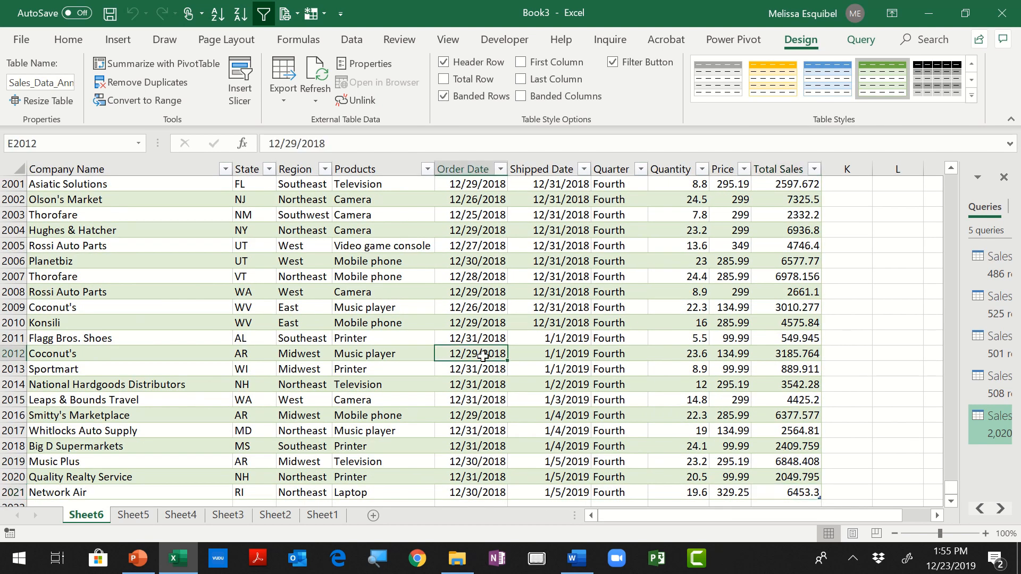
pyautogui.press('ctrl')
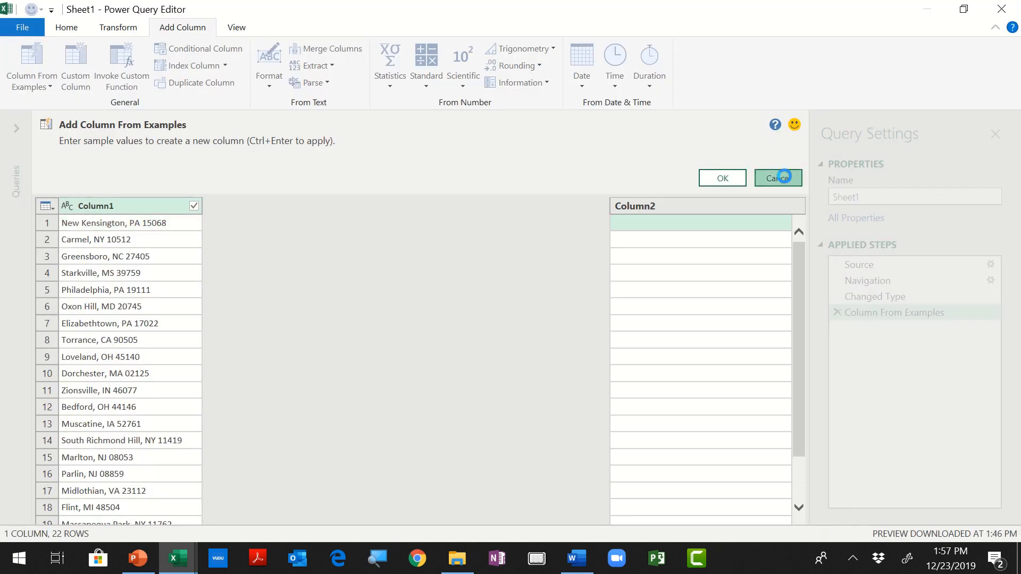
# - Add a column from examples that extracts the city from Column1, using New Kensington as the sample value
pyautogui.click(779, 179)
pyautogui.click(31, 62)
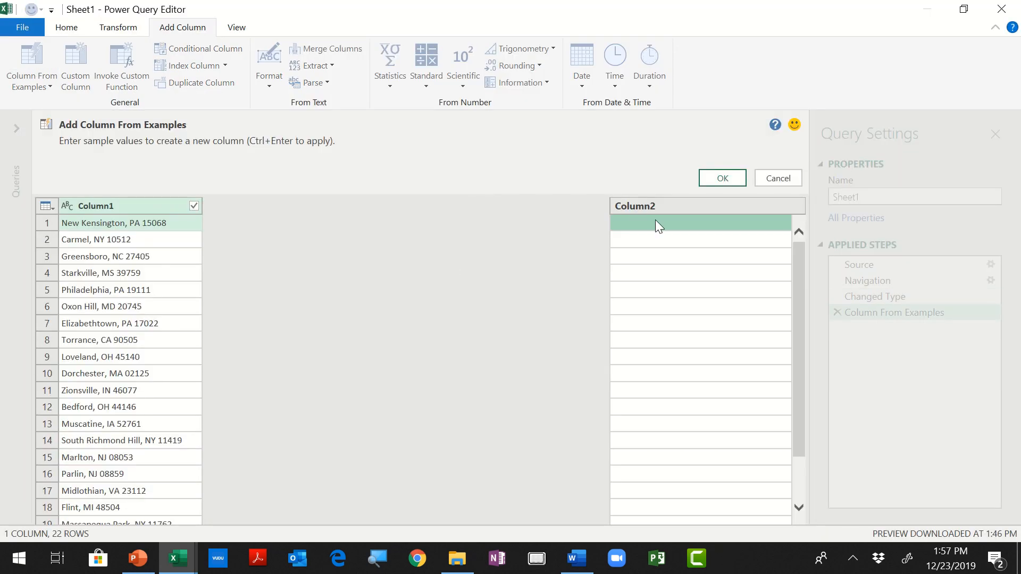
pyautogui.write('New Kensington')
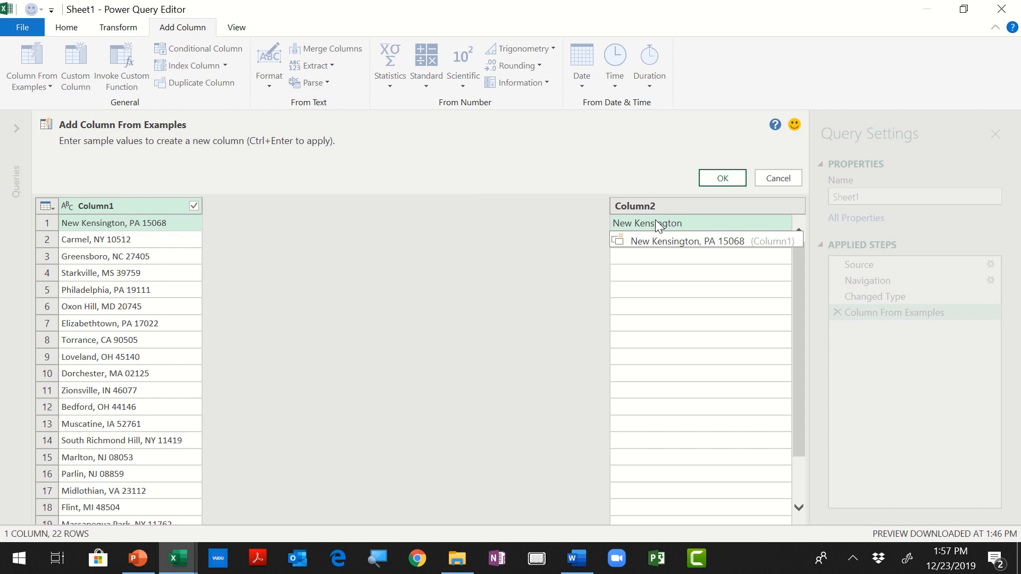
pyautogui.press('Return')
pyautogui.click(723, 178)
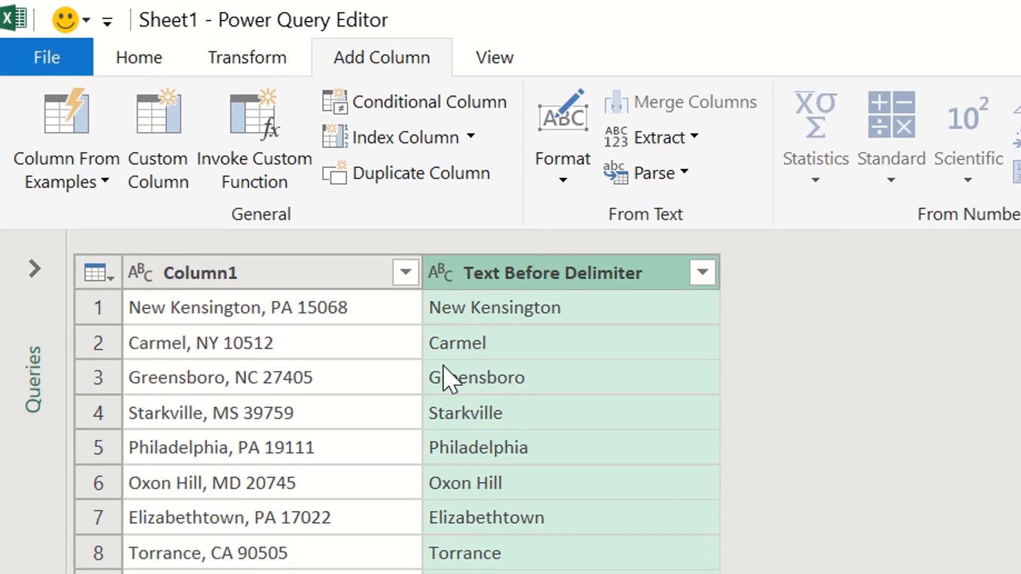
# - Add a second column from examples that extracts the state abbreviations, such as PA, from Column1
pyautogui.click(64, 114)
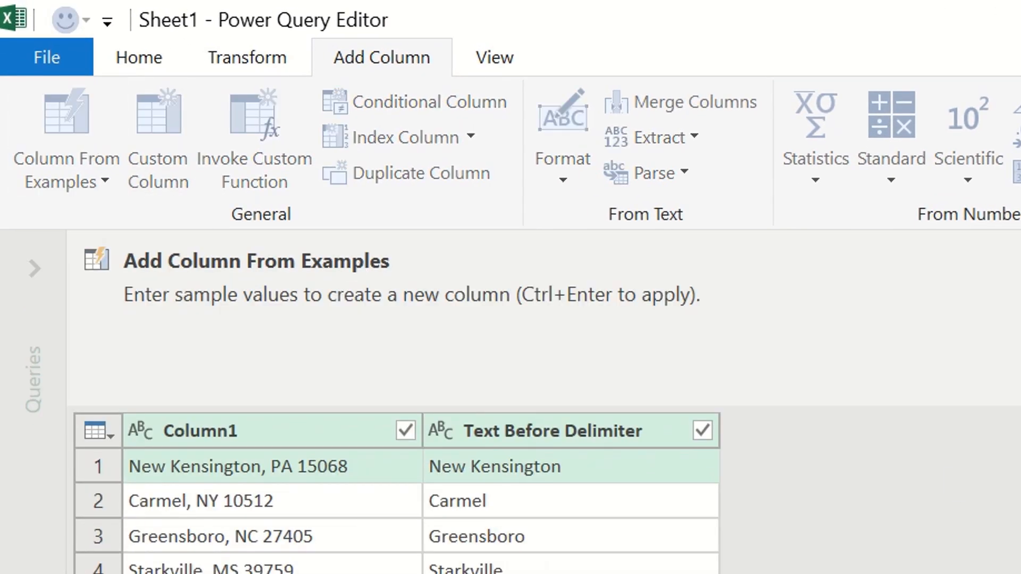
pyautogui.press('Return')
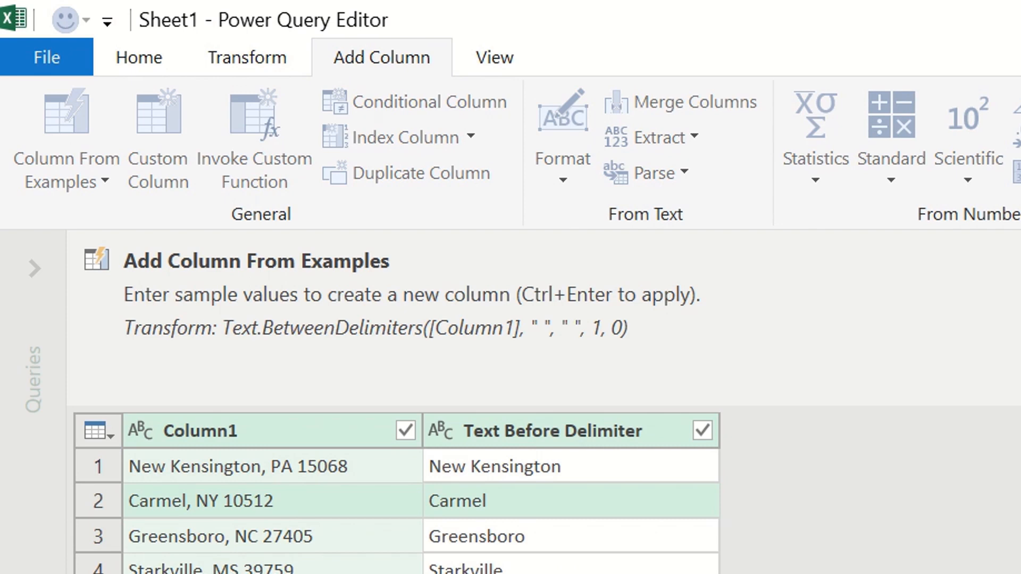
pyautogui.press('Return')
pyautogui.hotkey('ctrl', 'Return')
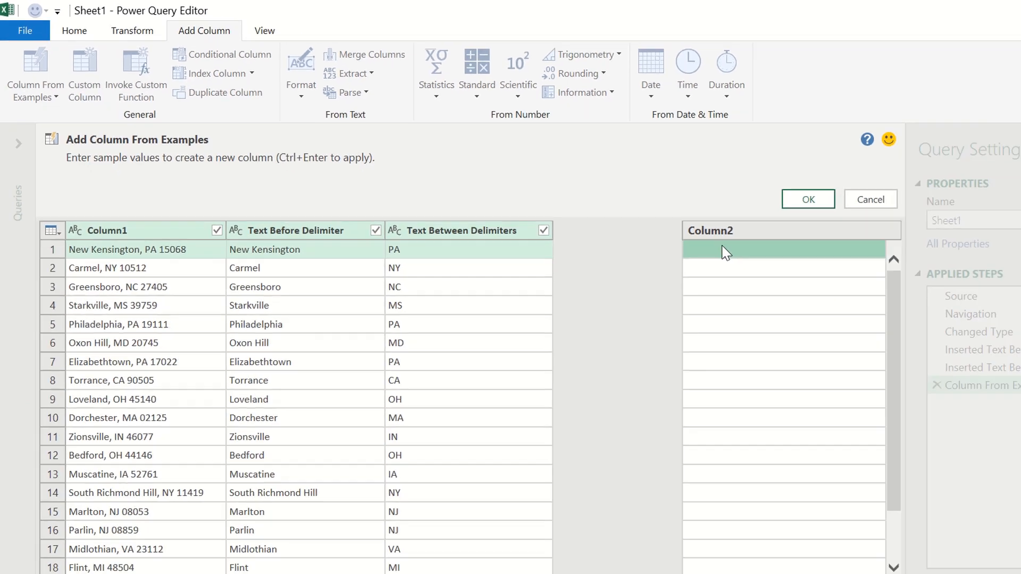
# - Add a column from examples that extracts the ZIP codes from Column1, using 15068 and 10512 as sample values
pyautogui.write('15068')
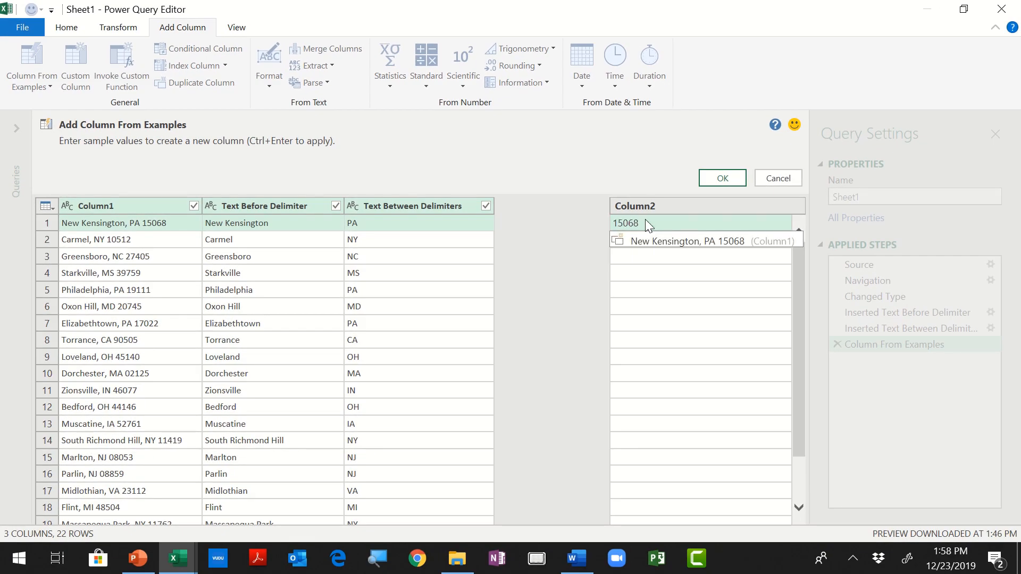
pyautogui.press('Return')
pyautogui.write('10512')
pyautogui.press('Return')
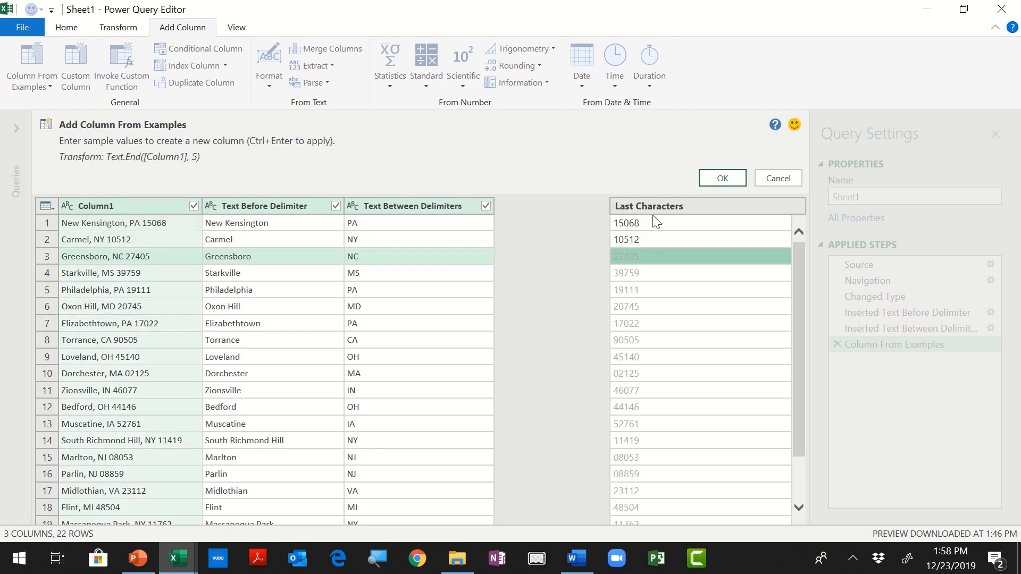
pyautogui.click(721, 178)
# - Remove the original Column1 holding the combined city, state and ZIP text
pyautogui.click(137, 133)
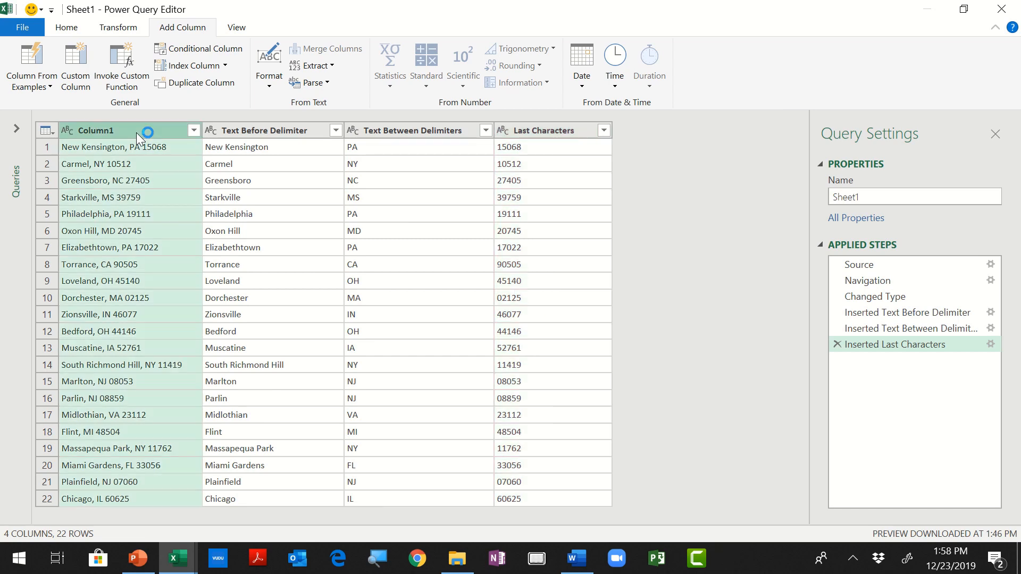
pyautogui.rightClick(136, 133)
pyautogui.click(167, 161)
# - Rename the three extracted columns as City, ST and Zip
pyautogui.doubleClick(135, 129)
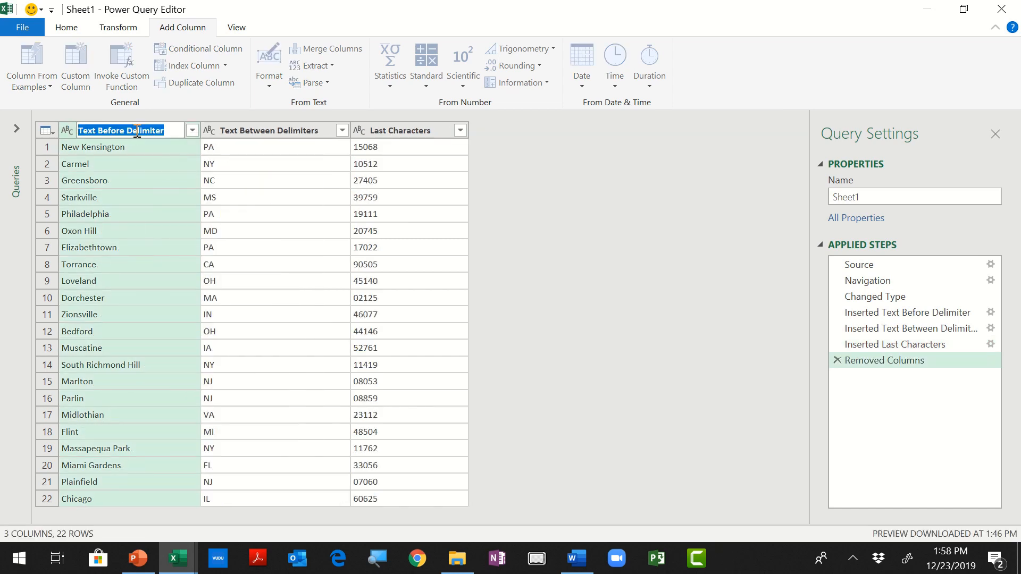
pyautogui.write('City')
pyautogui.doubleClick(237, 125)
pyautogui.write('ST')
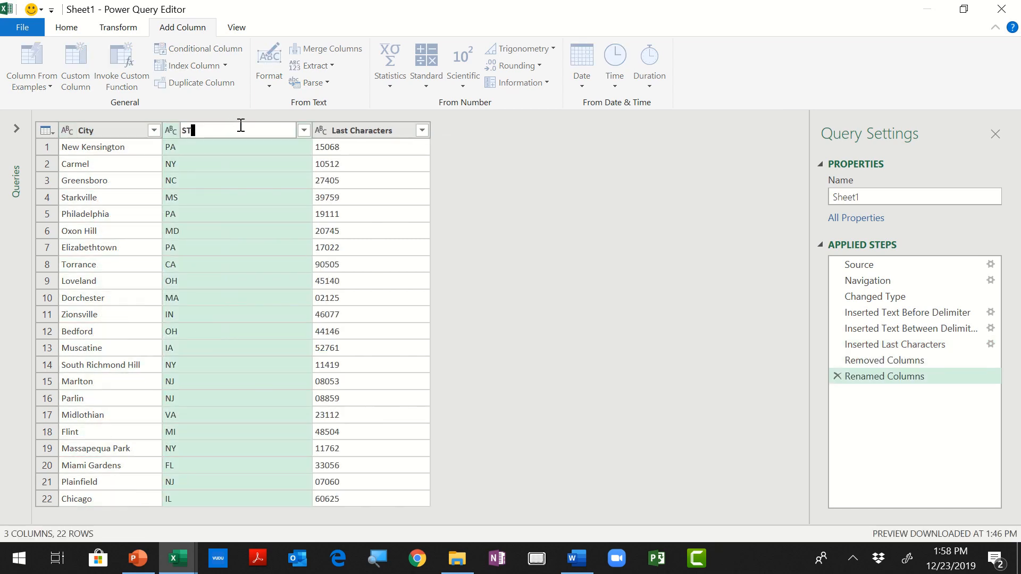
pyautogui.press('Return')
pyautogui.doubleClick(298, 129)
pyautogui.write('Zip')
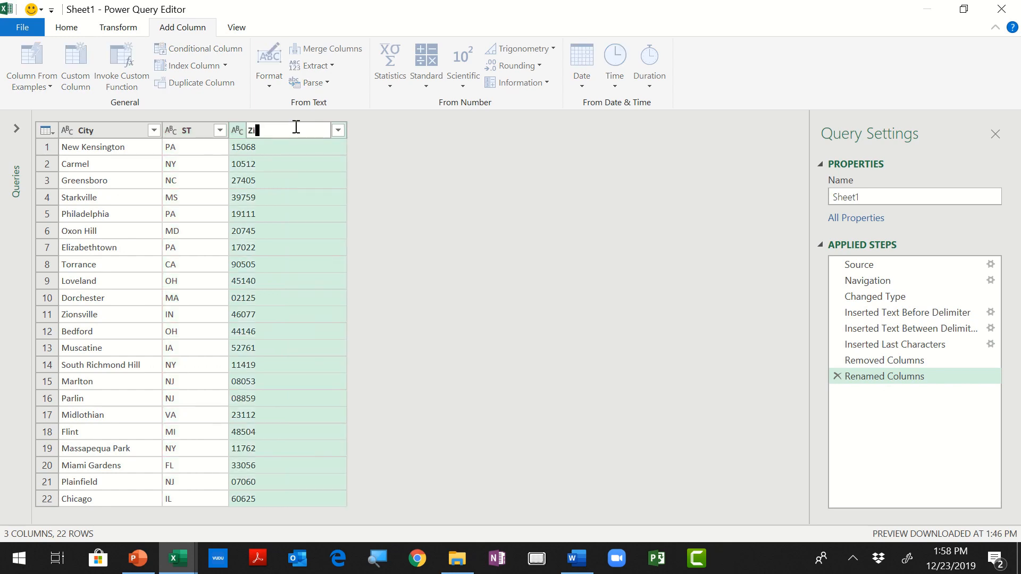